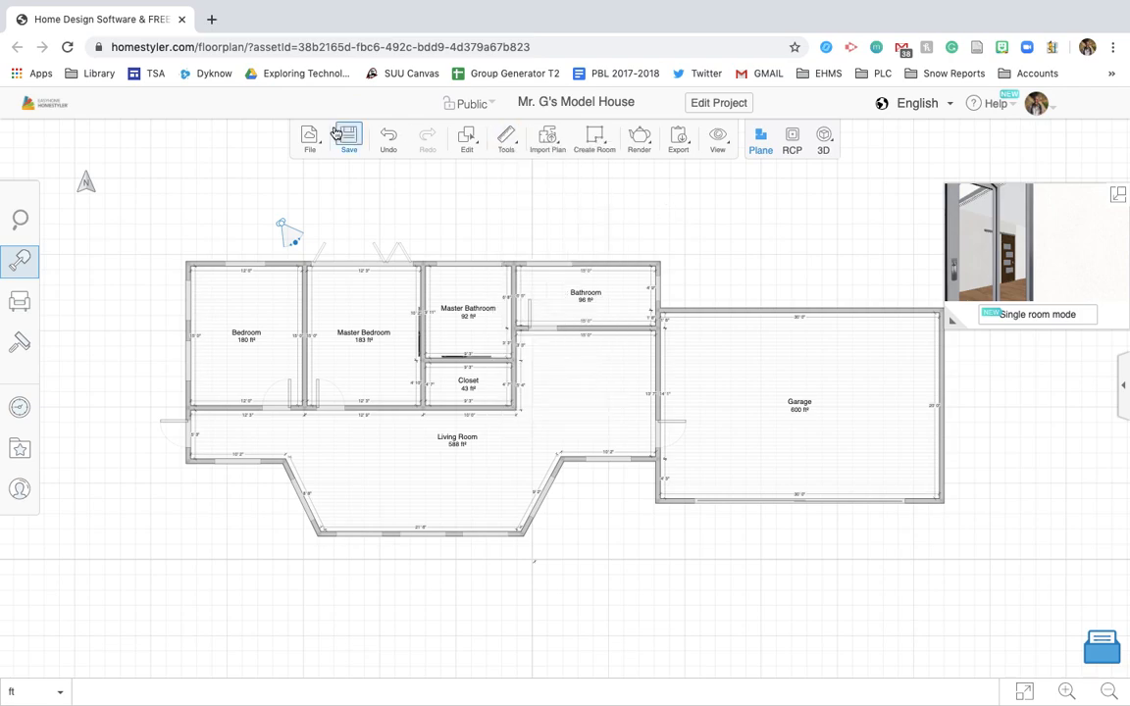
# Create a new blank design and try to name it "Mr. G's Model House 2".
pyautogui.click(327, 160)
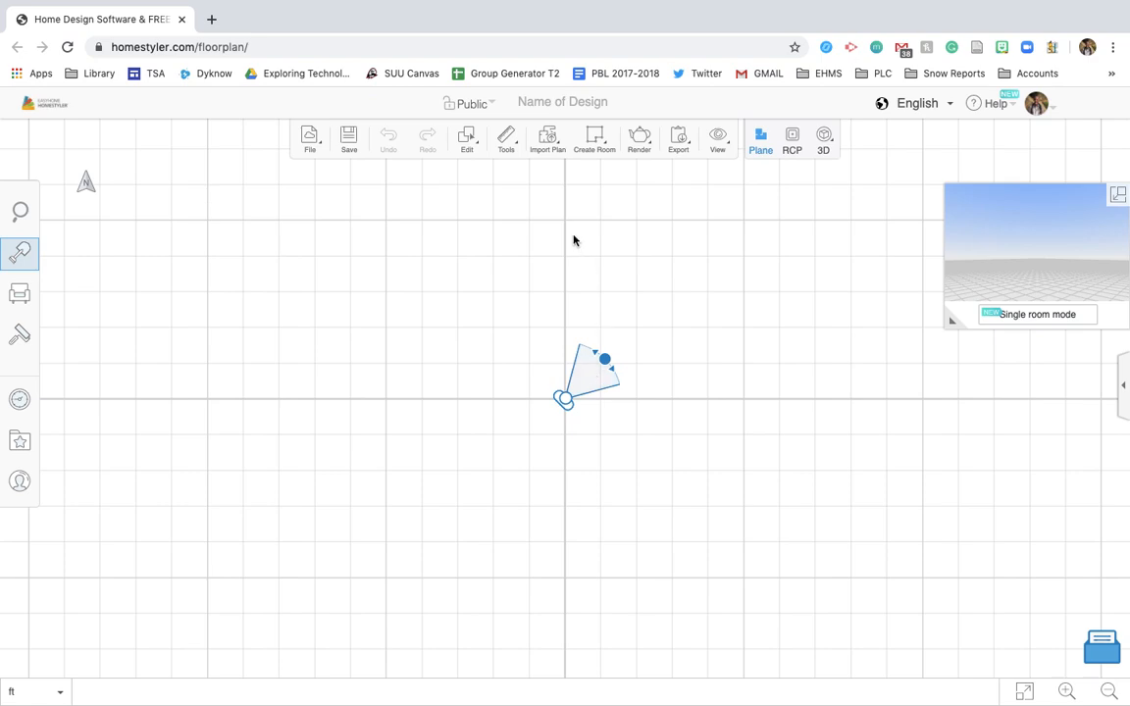
pyautogui.click(579, 100)
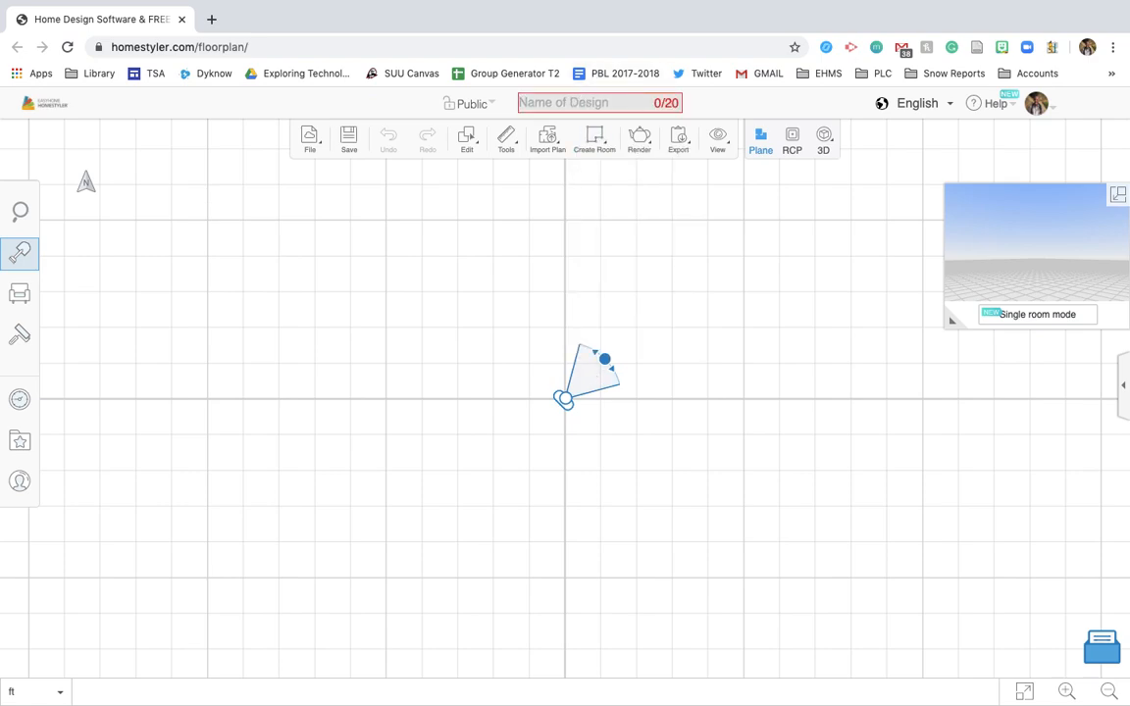
pyautogui.write('Mr. G')
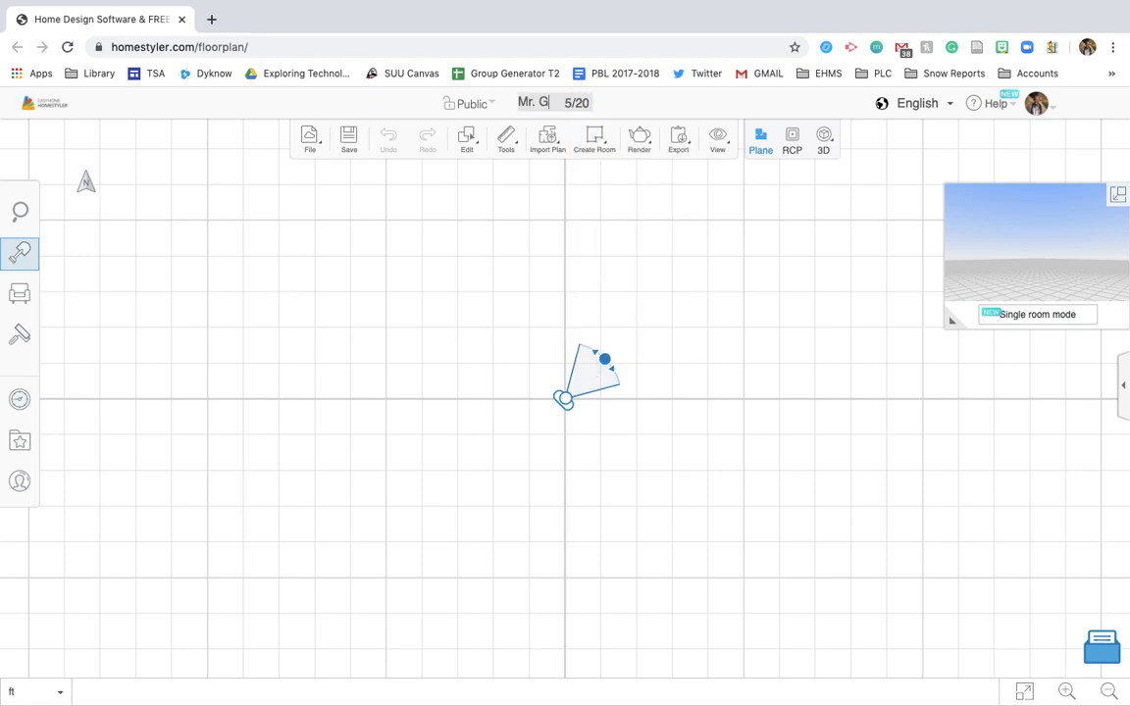
pyautogui.write("'s Model ")
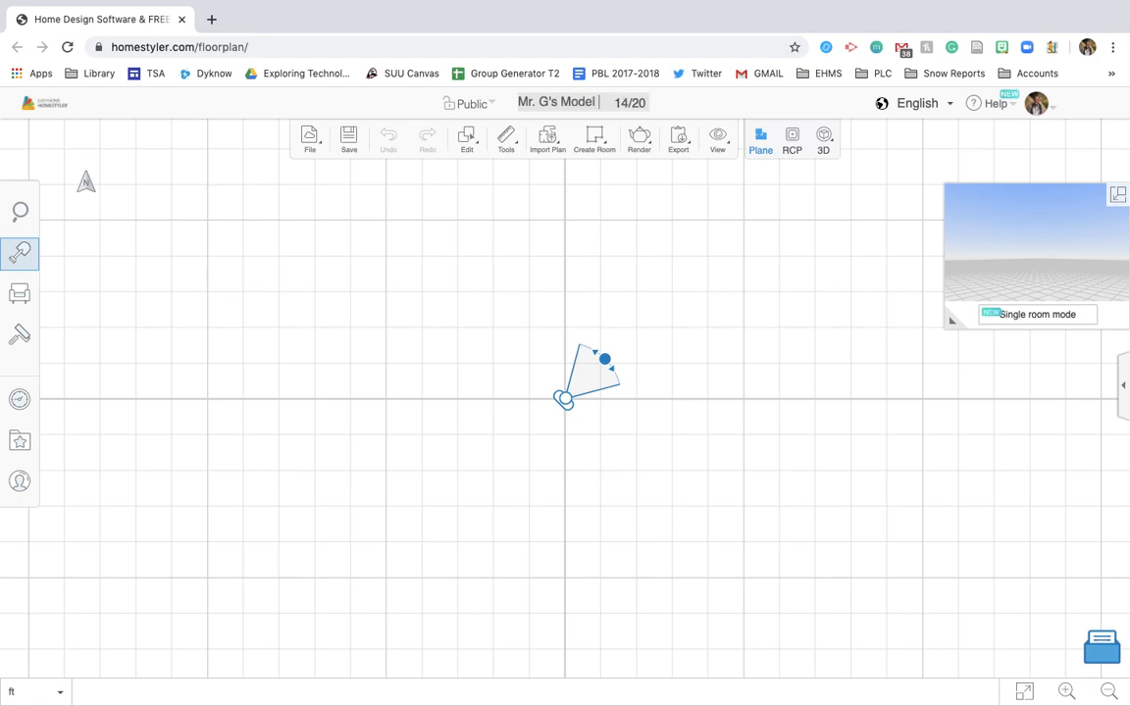
pyautogui.write('House 2')
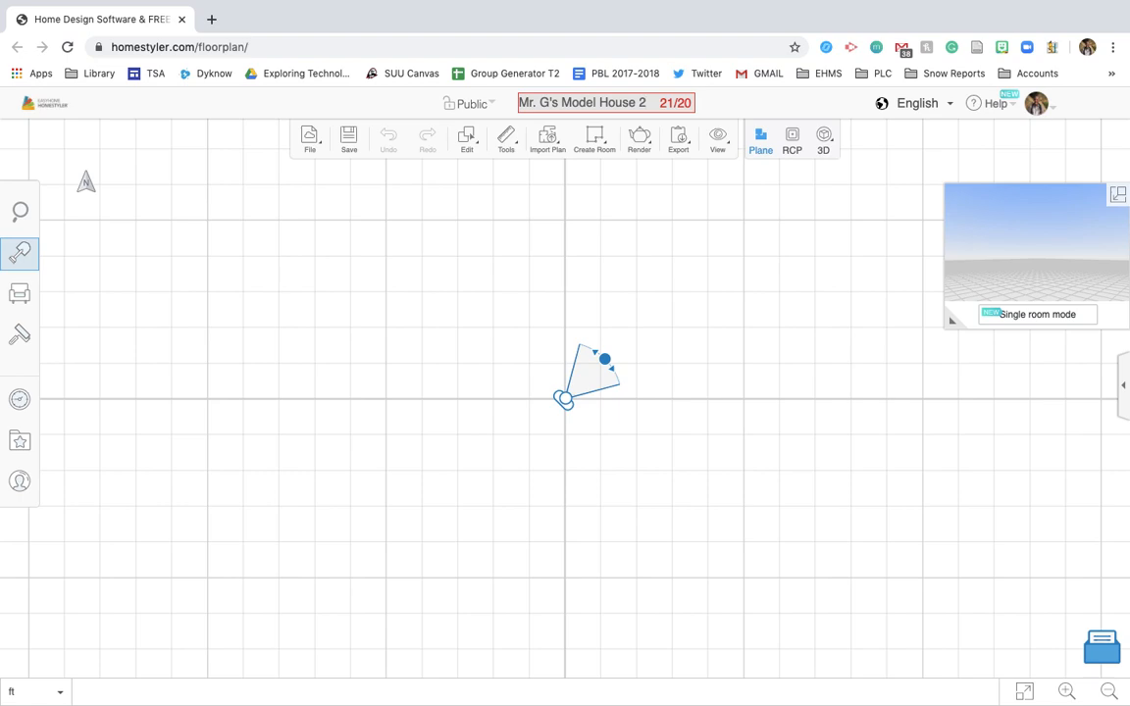
pyautogui.press('BackSpace')
pyautogui.write('2')
pyautogui.click(479, 255)
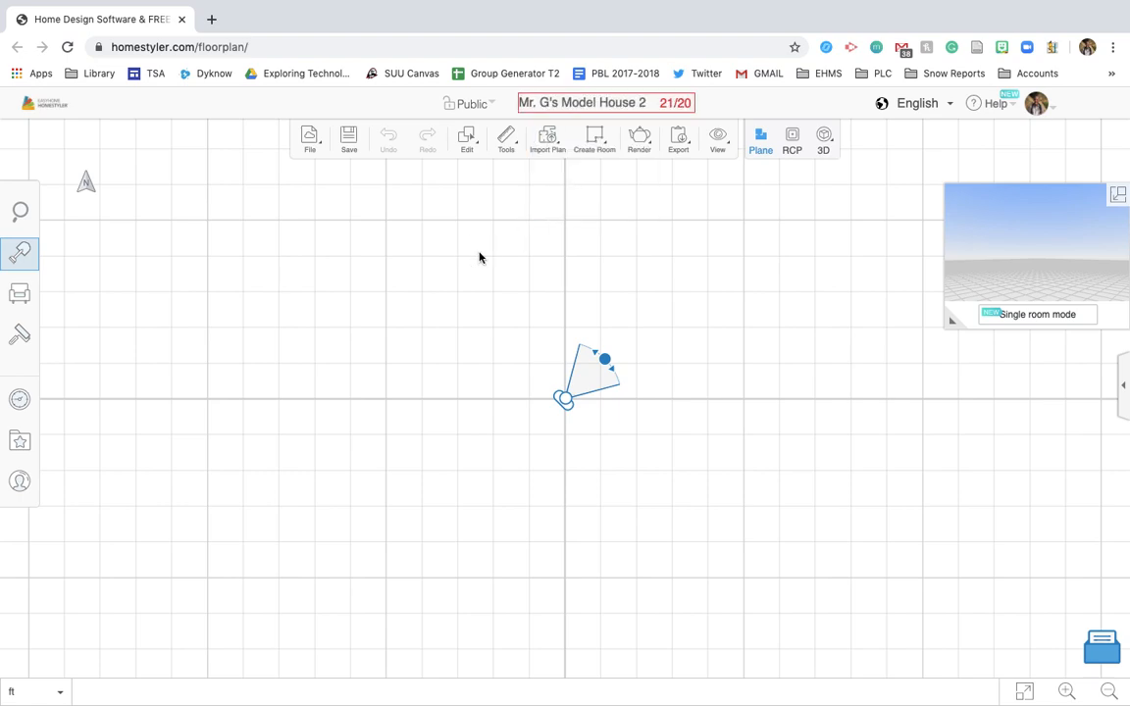
# Shorten the design's name to "Mr. G's Model 2" and save the design.
pyautogui.click(645, 103)
pyautogui.press('BackSpace')
pyautogui.press('BackSpace')
pyautogui.press('BackSpace')
pyautogui.press('BackSpace')
pyautogui.press('BackSpace')
pyautogui.press('BackSpace')
pyautogui.press('BackSpace')
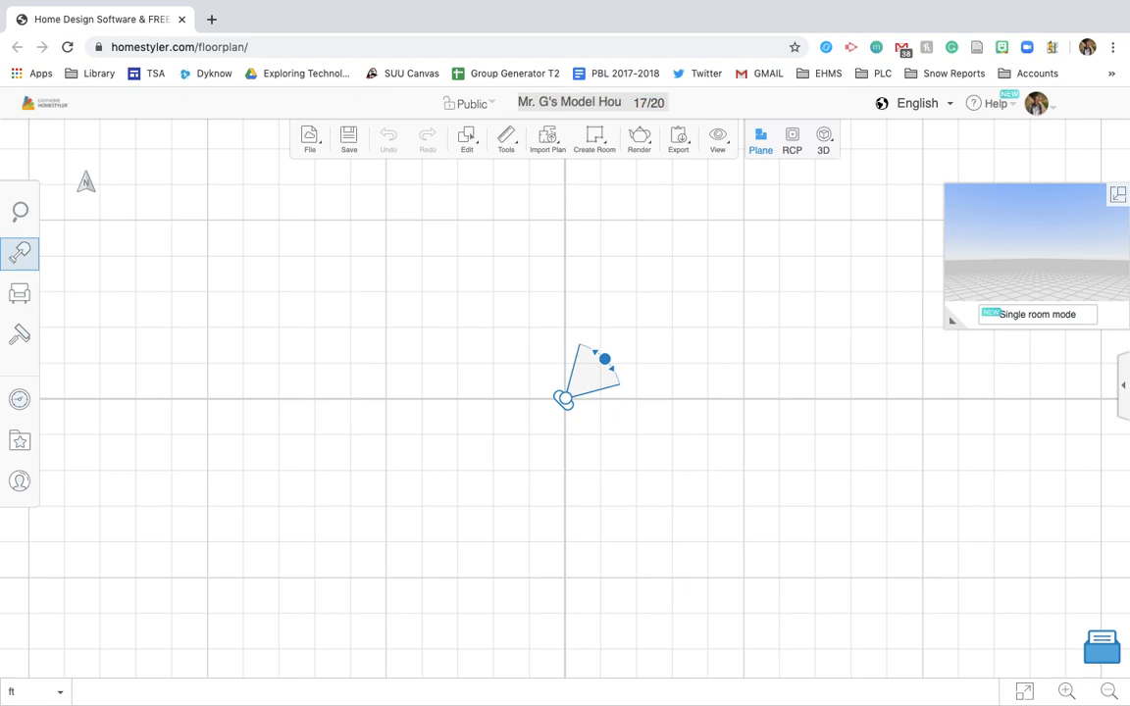
pyautogui.write('2')
pyautogui.click(584, 234)
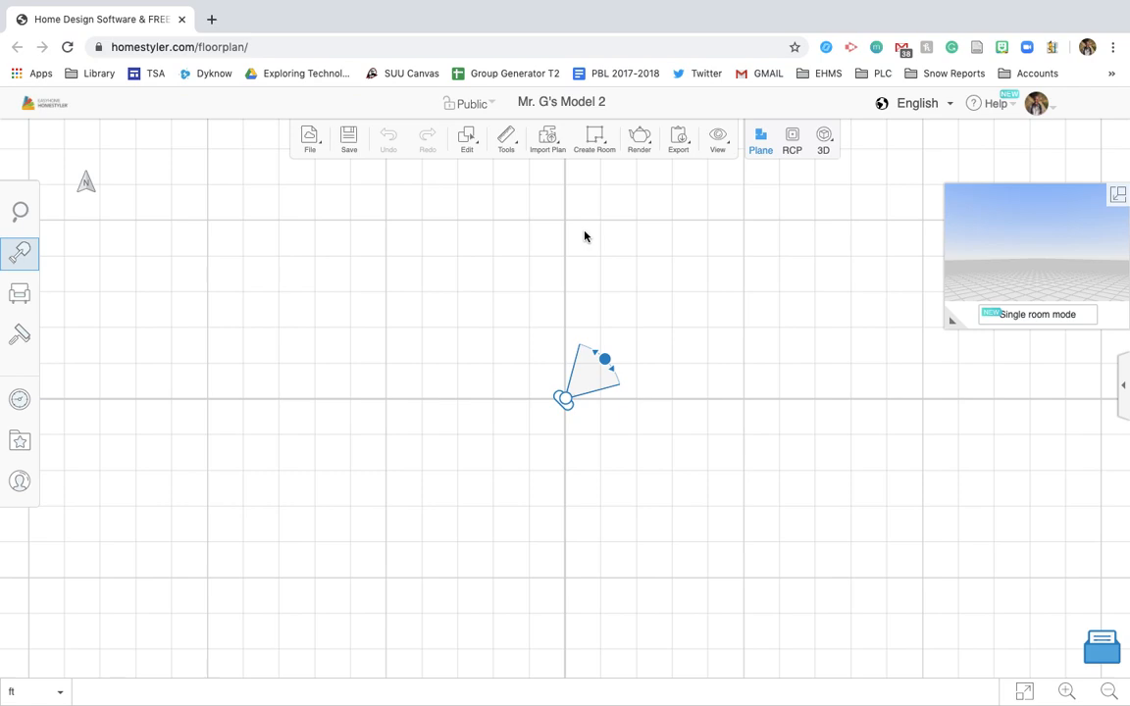
pyautogui.click(353, 145)
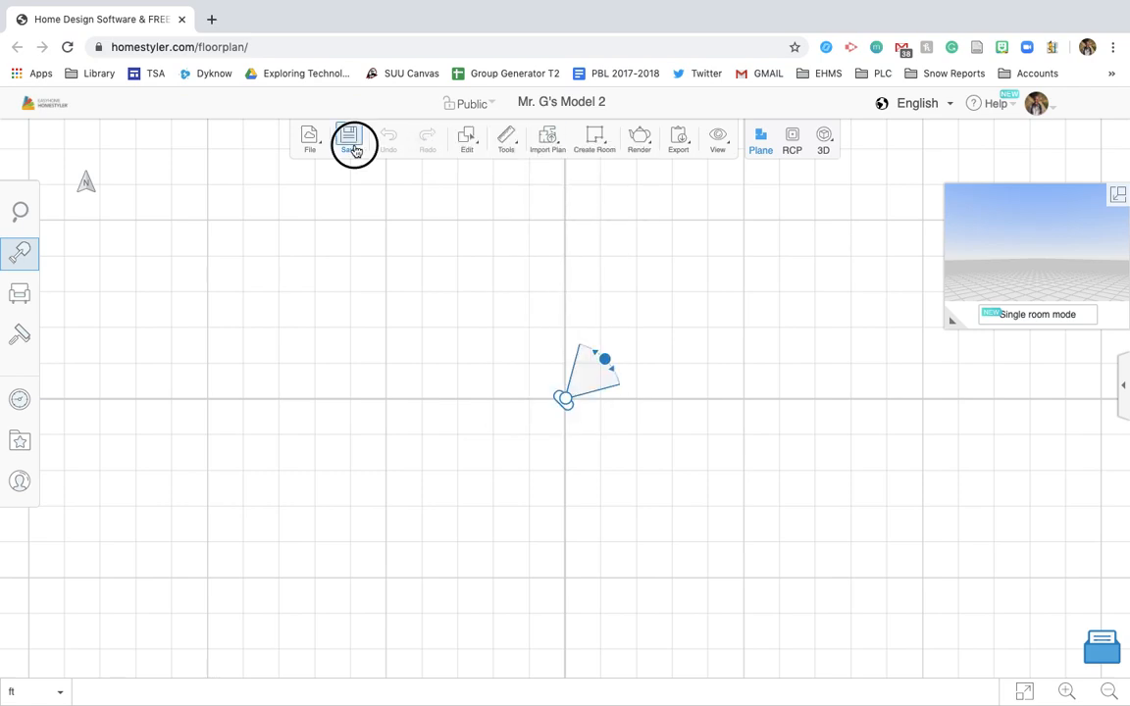
pyautogui.click(738, 413)
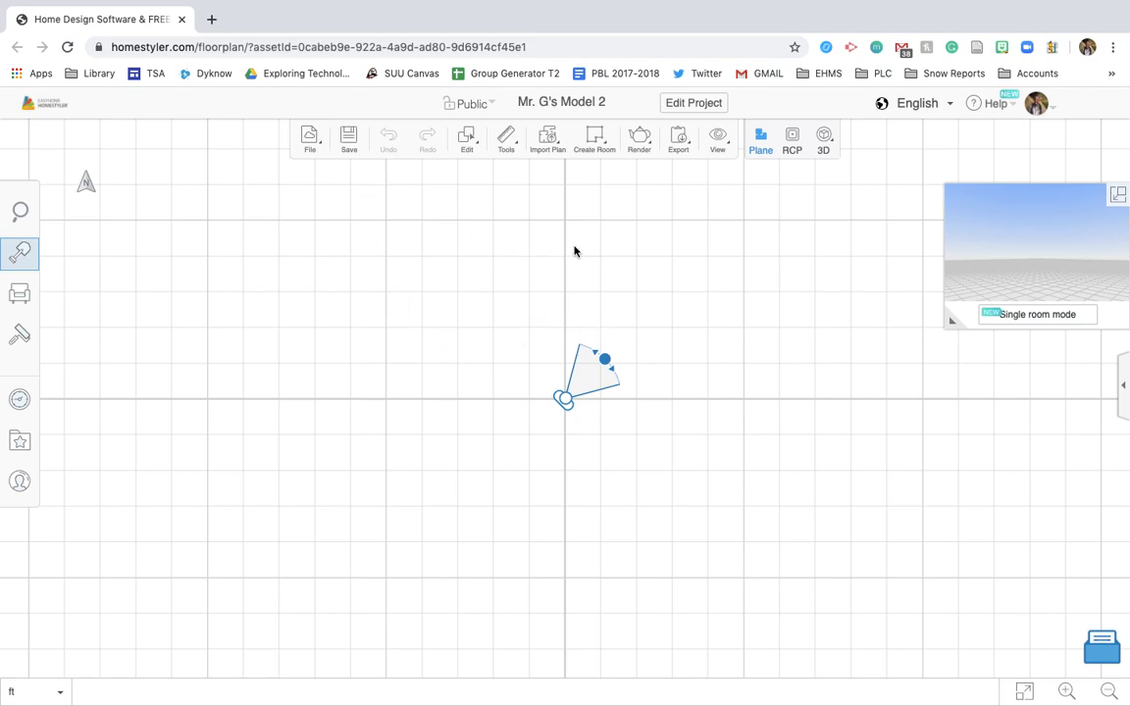
# Draw a closed rectangular room 15' wide and 10' deep with walls created by edge, and end the wall command.
pyautogui.click(595, 138)
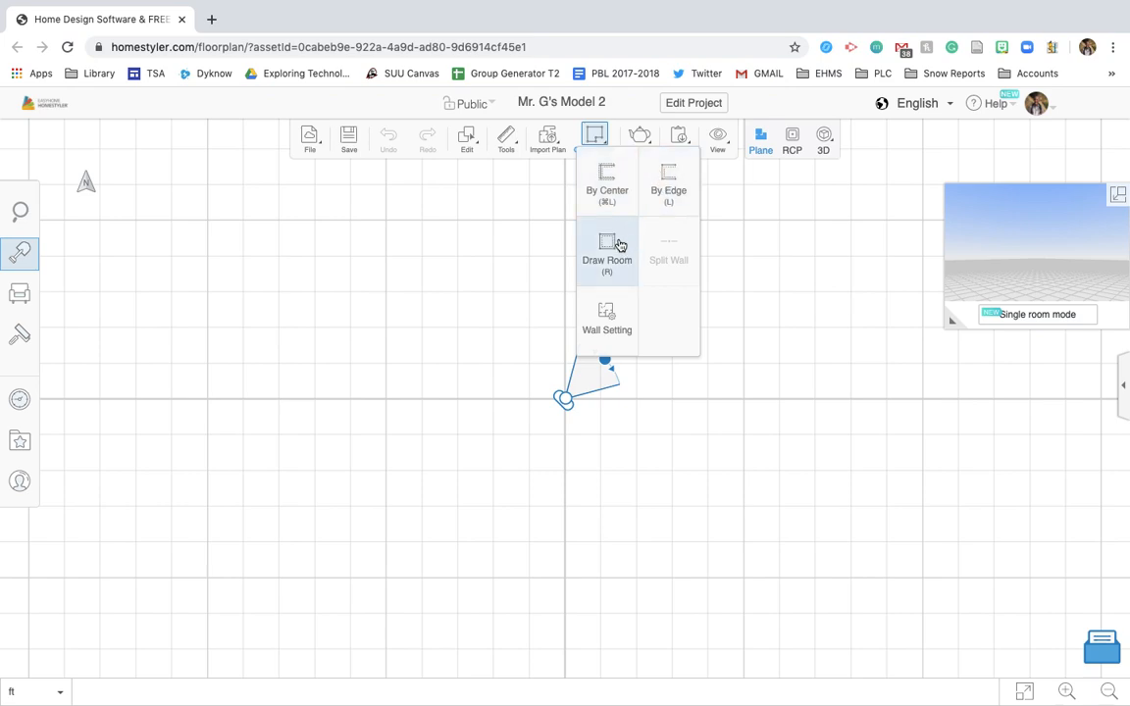
pyautogui.click(663, 192)
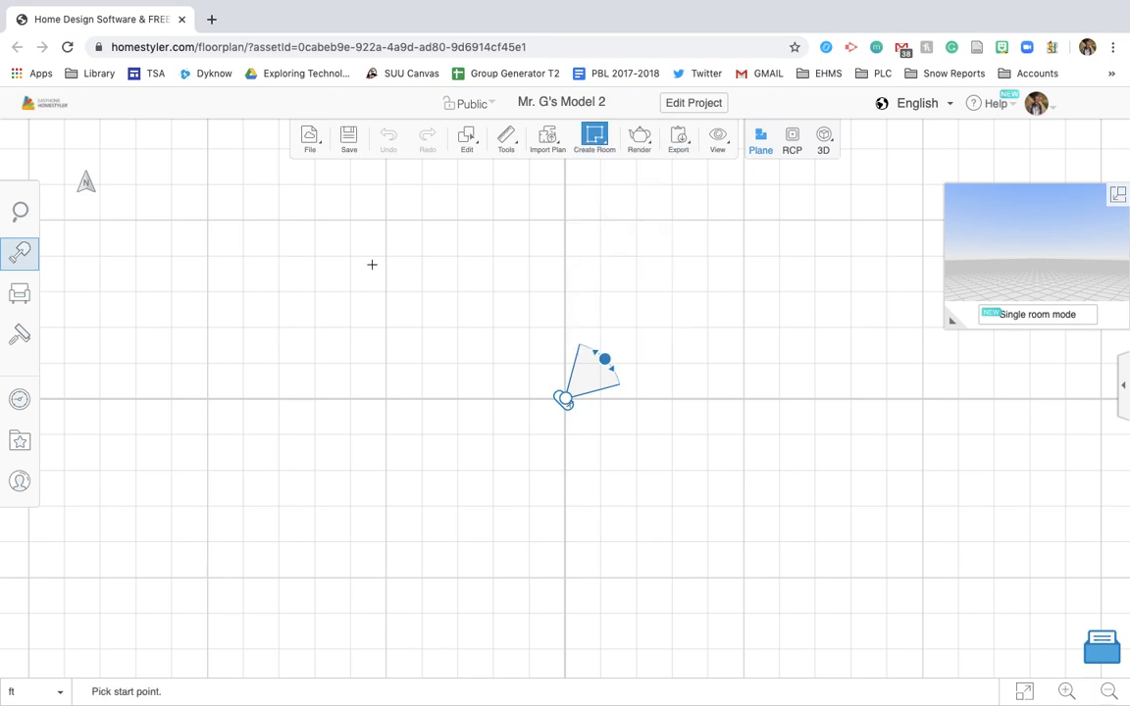
pyautogui.click(279, 252)
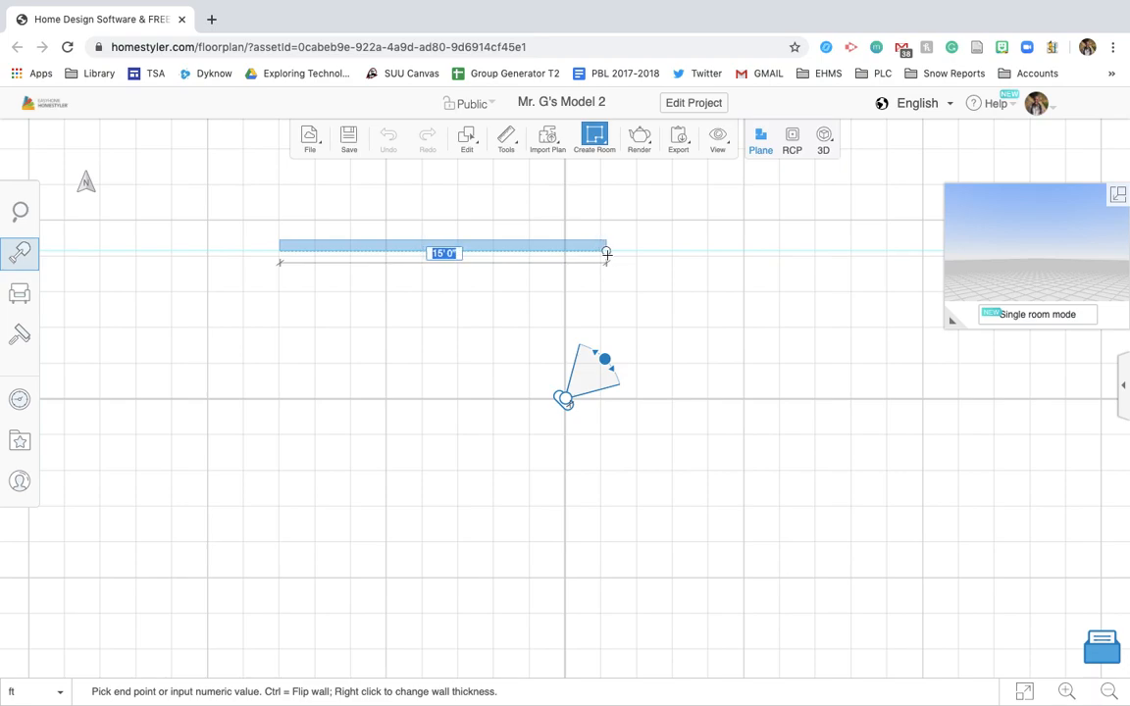
pyautogui.click(606, 253)
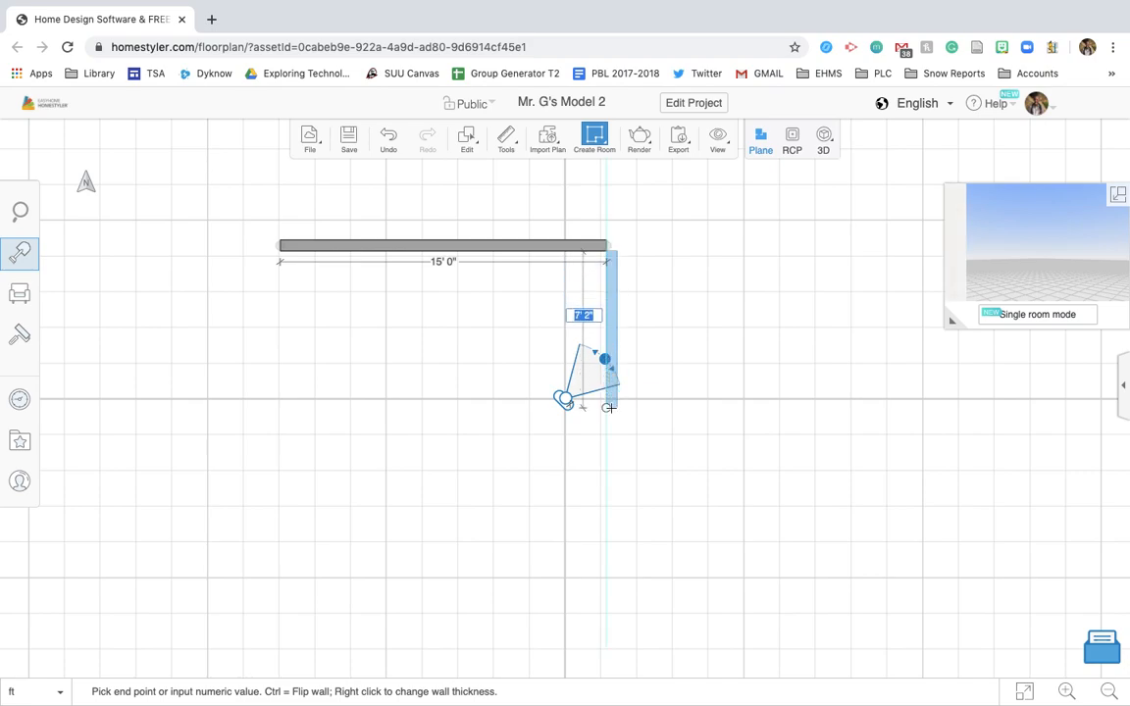
pyautogui.click(610, 467)
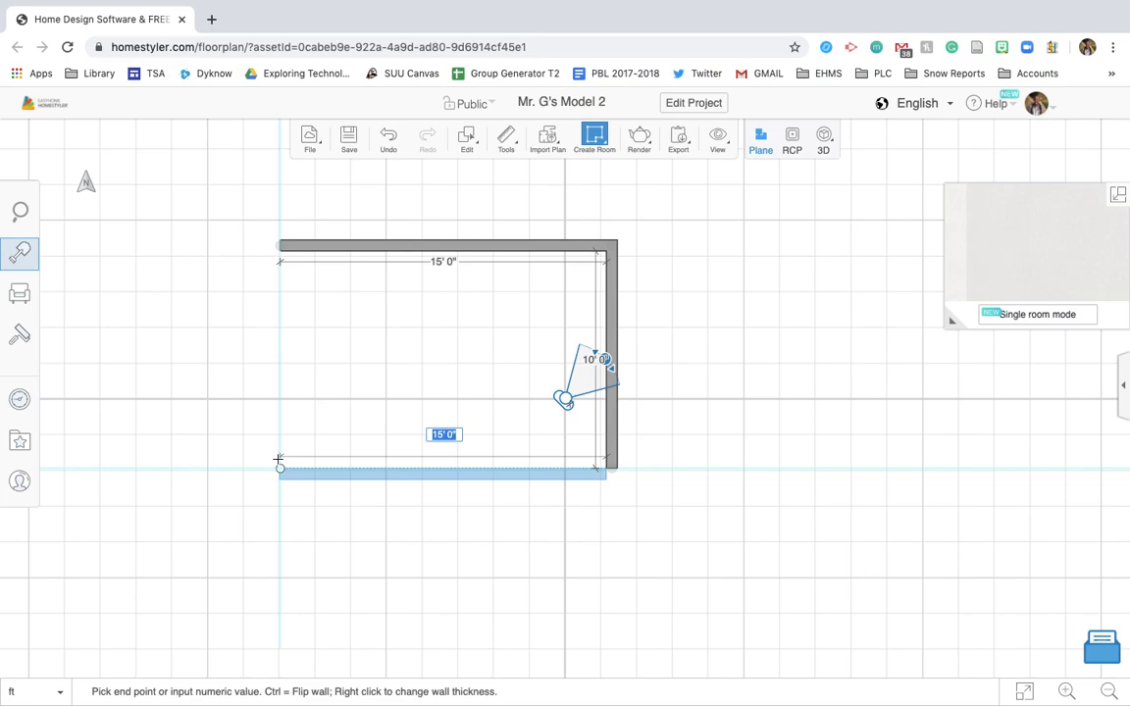
pyautogui.click(279, 463)
pyautogui.click(281, 239)
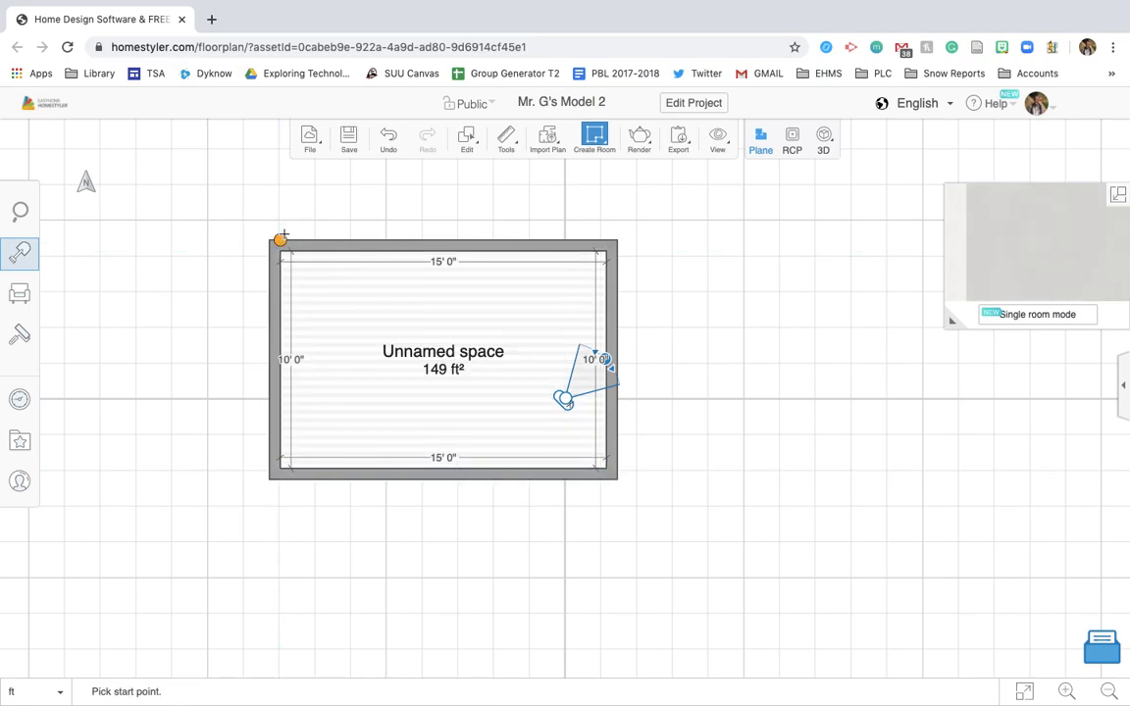
pyautogui.rightClick(419, 351)
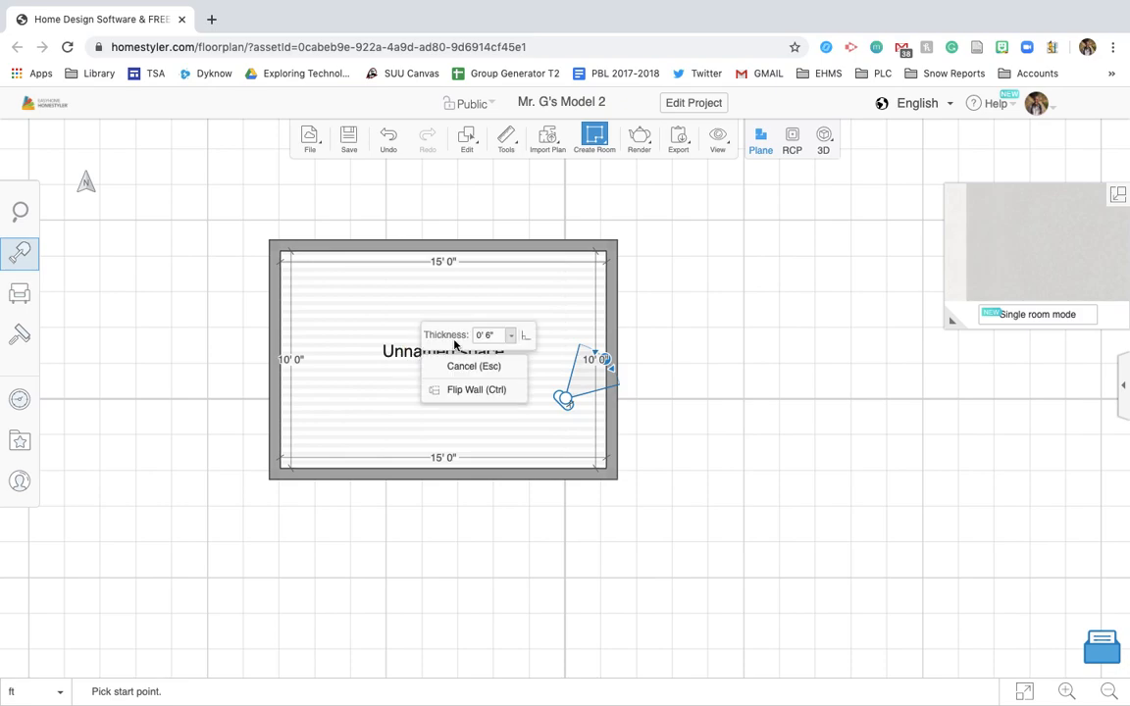
pyautogui.click(335, 366)
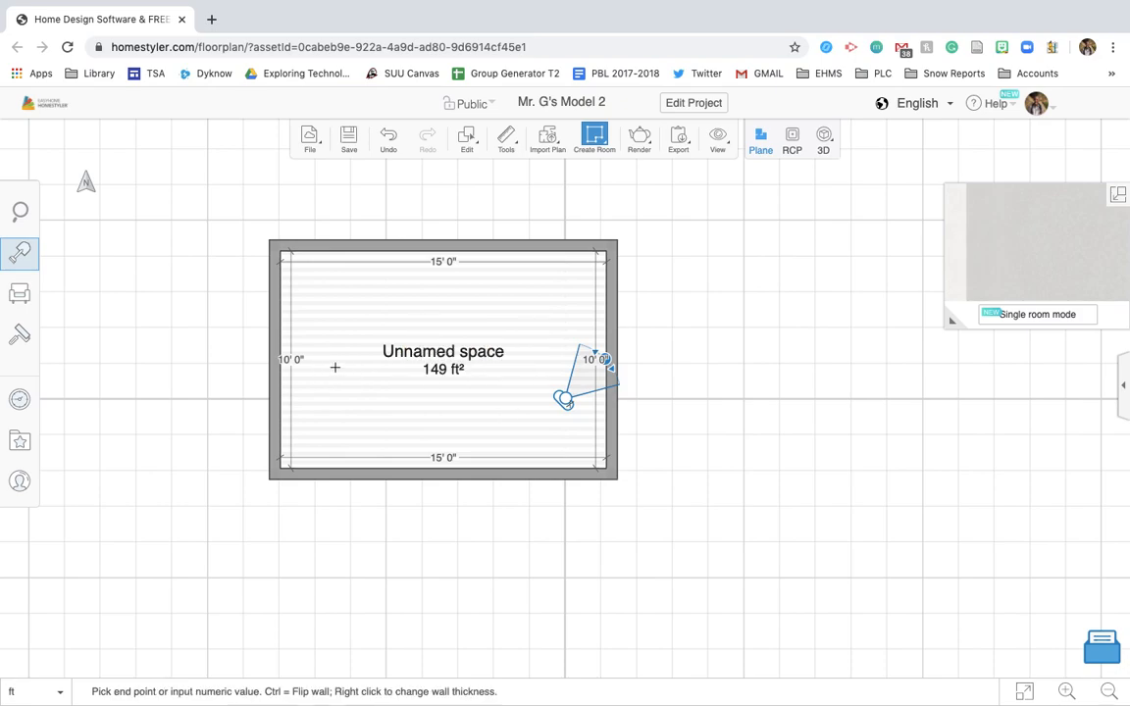
pyautogui.press('Escape')
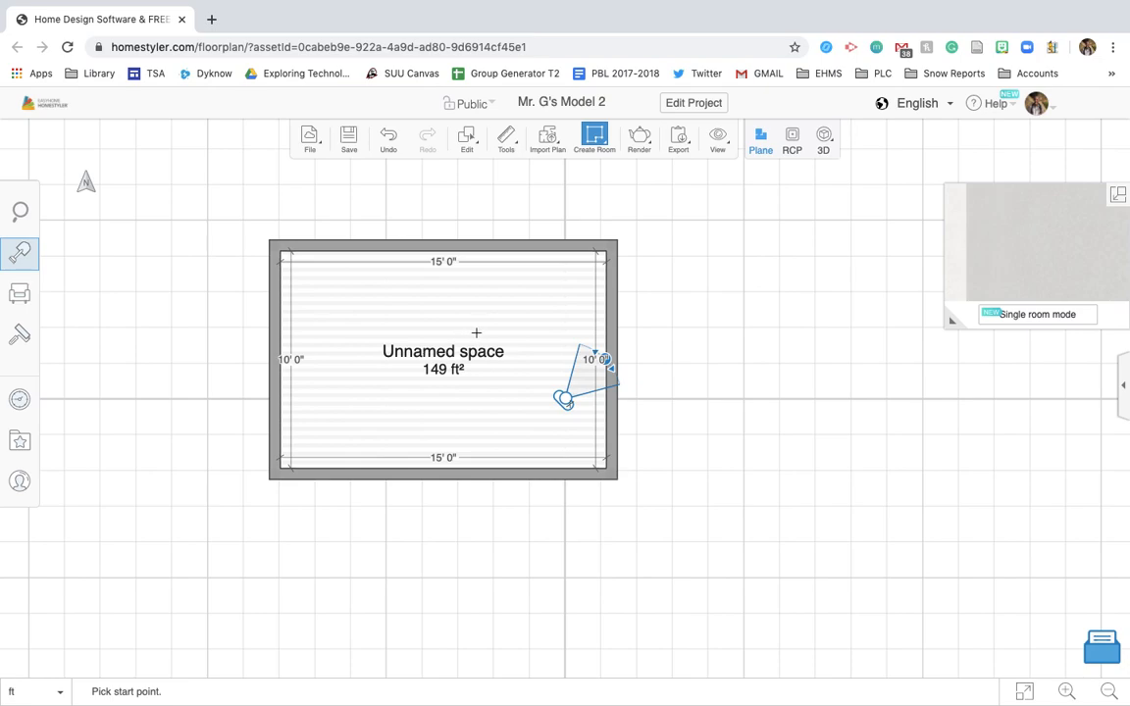
pyautogui.press('Escape')
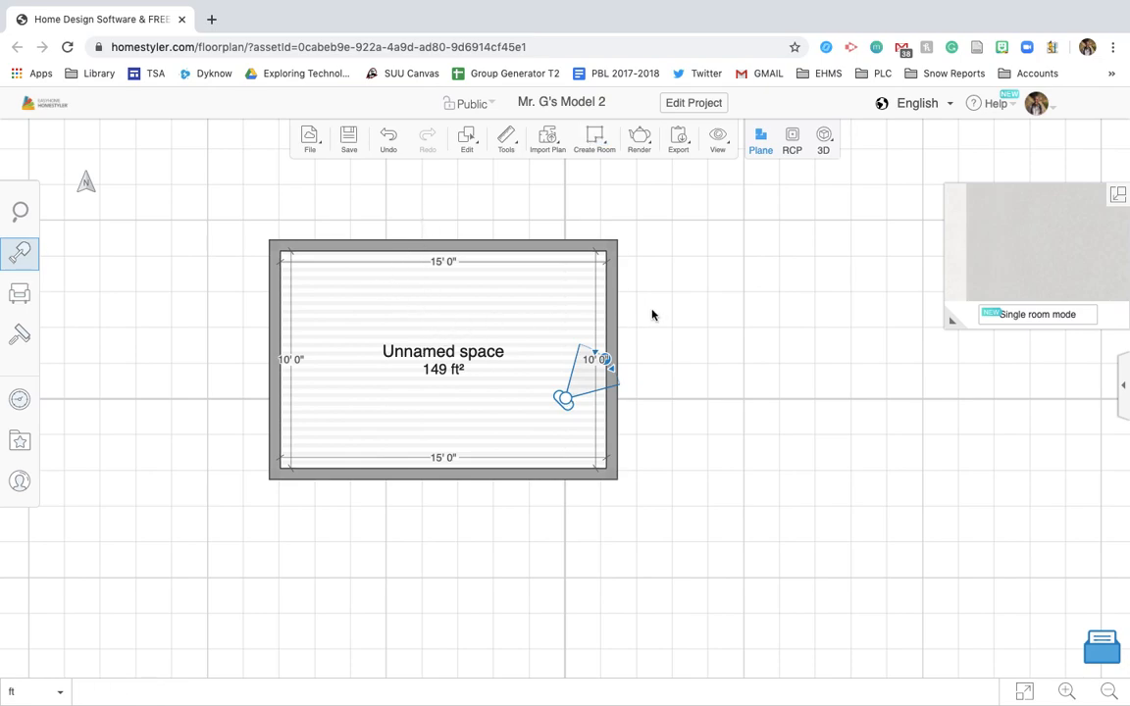
# Set the new room's type to Kids Room and its name to "Mr. G's Crib".
pyautogui.click(460, 337)
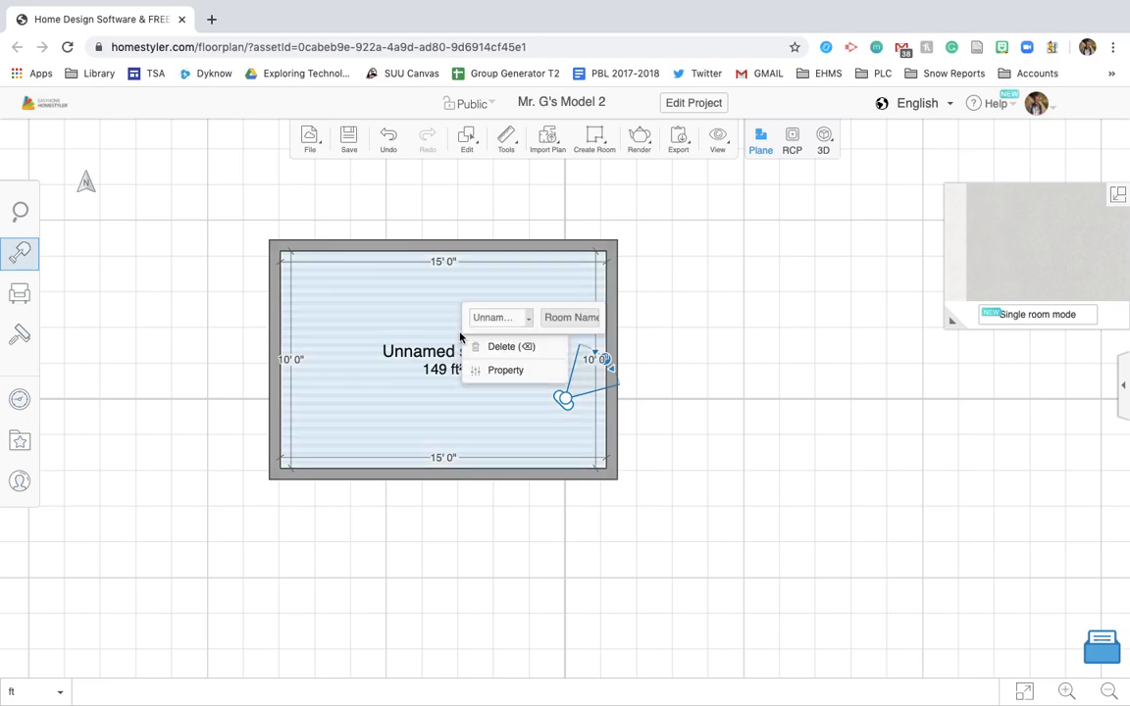
pyautogui.click(496, 320)
pyautogui.scroll(-1, 526, 414)
pyautogui.scroll(-4, 526, 412)
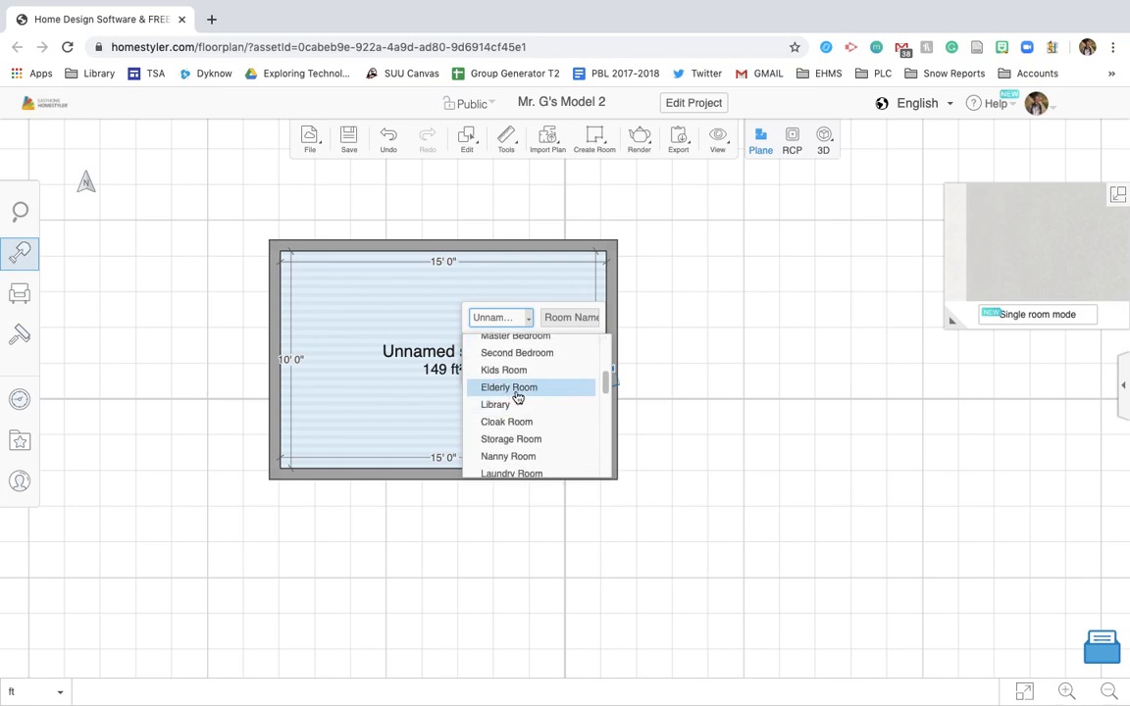
pyautogui.click(520, 370)
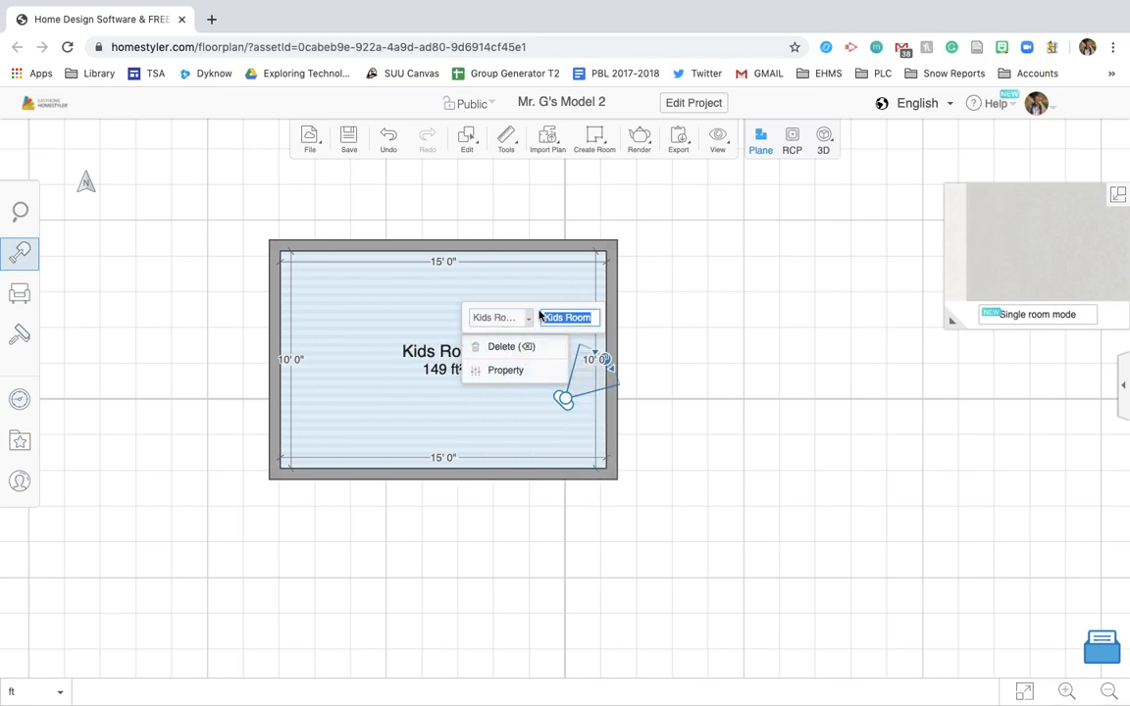
pyautogui.press('BackSpace')
pyautogui.write('m')
pyautogui.press('BackSpace')
pyautogui.write('M')
pyautogui.press('Return')
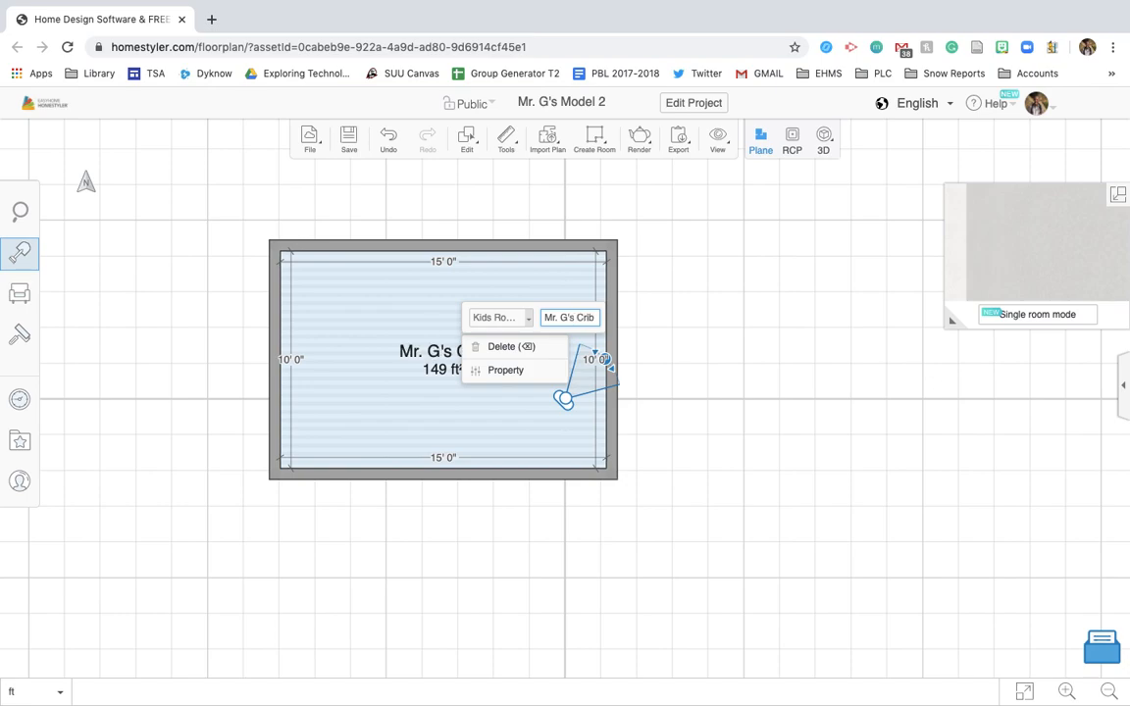
pyautogui.click(508, 417)
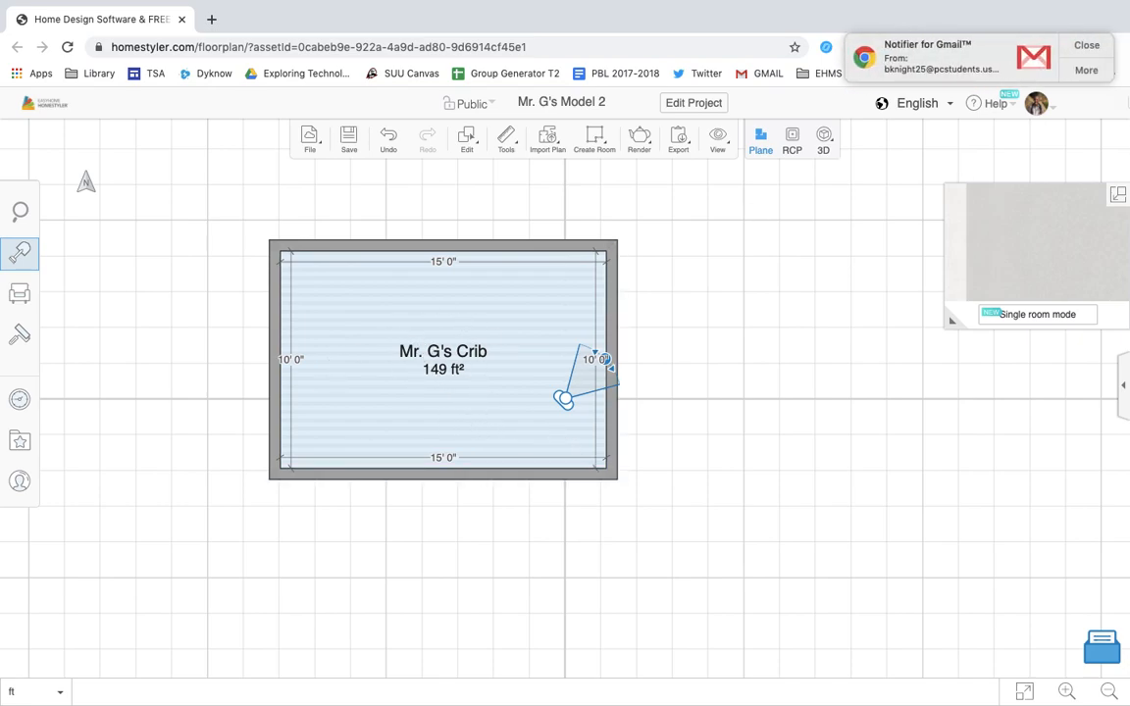
# Dismiss the incoming mail notifications.
pyautogui.click(1086, 45)
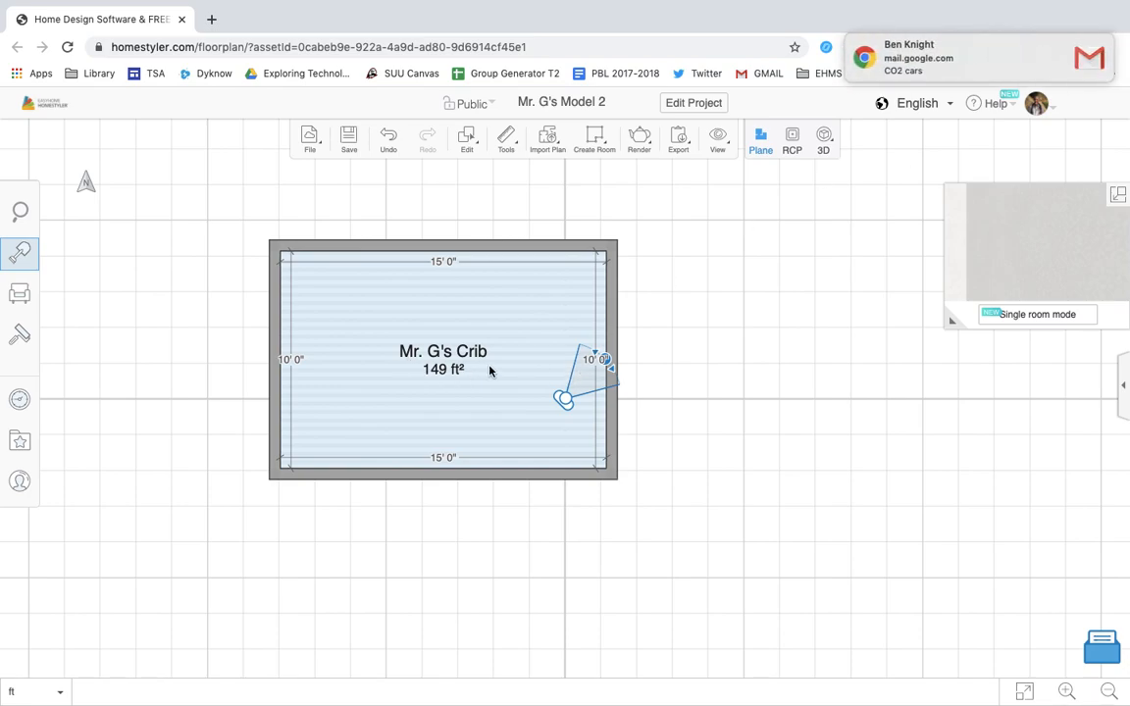
pyautogui.click(1084, 44)
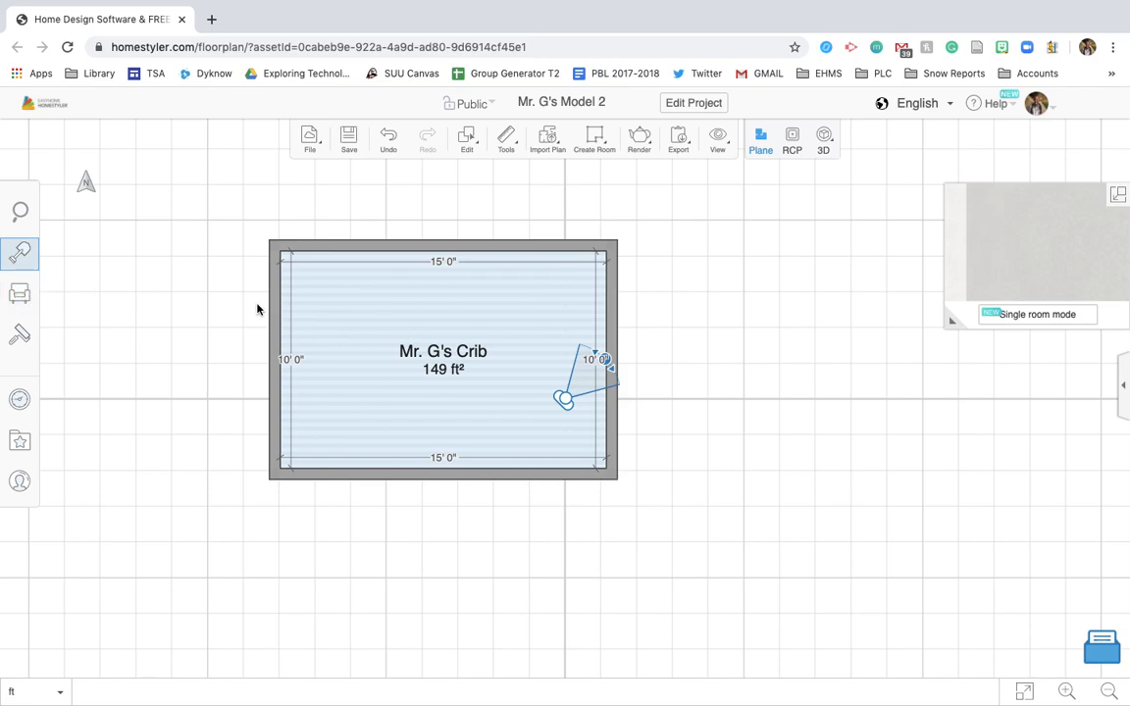
# Place the customizable dark-framed window with four upper panes on the room's south wall, 1' 1" from each end.
pyautogui.click(20, 257)
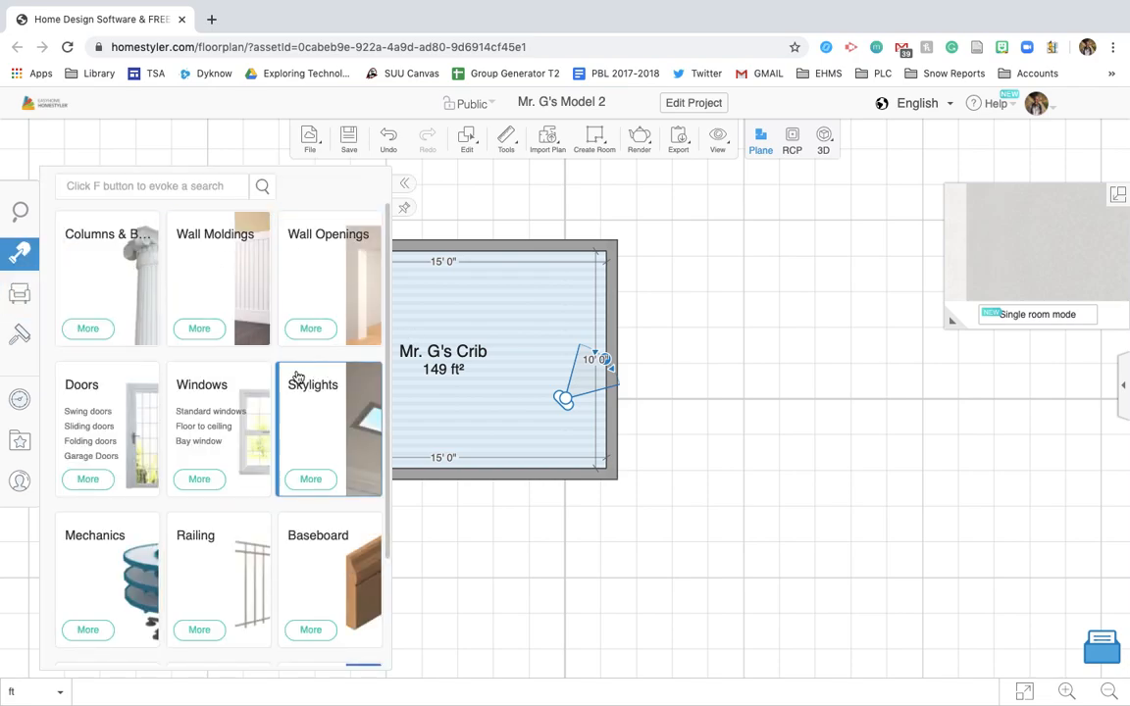
pyautogui.click(193, 399)
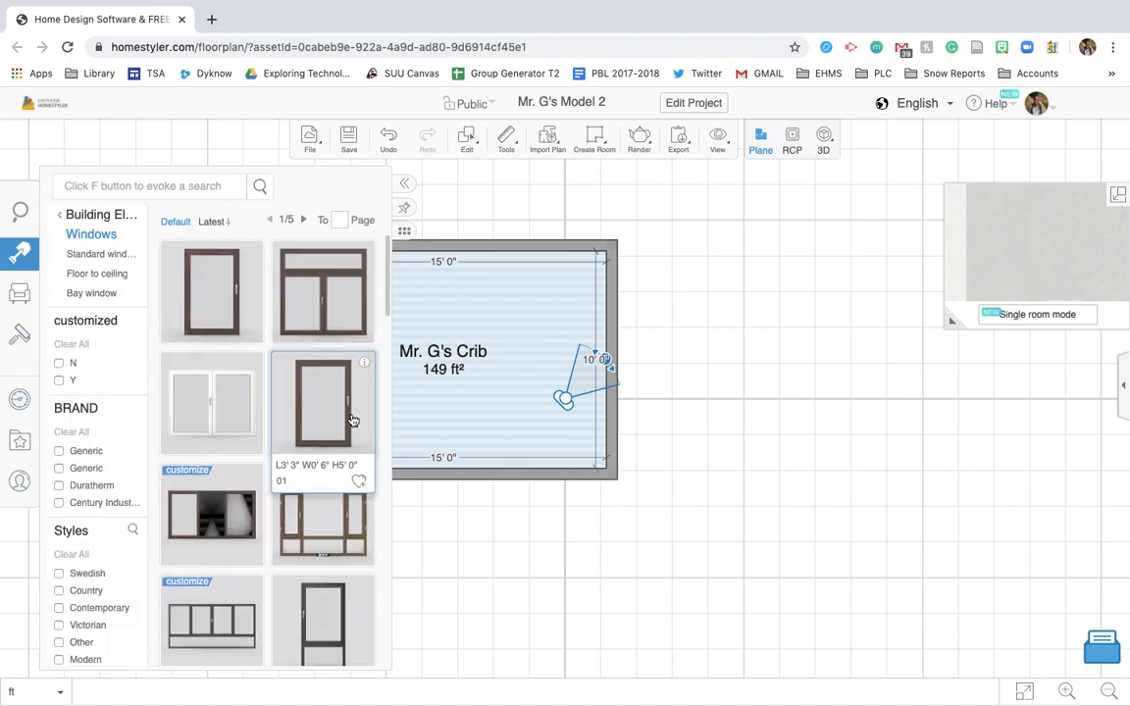
pyautogui.scroll(-1, 294, 480)
pyautogui.scroll(-1, 293, 480)
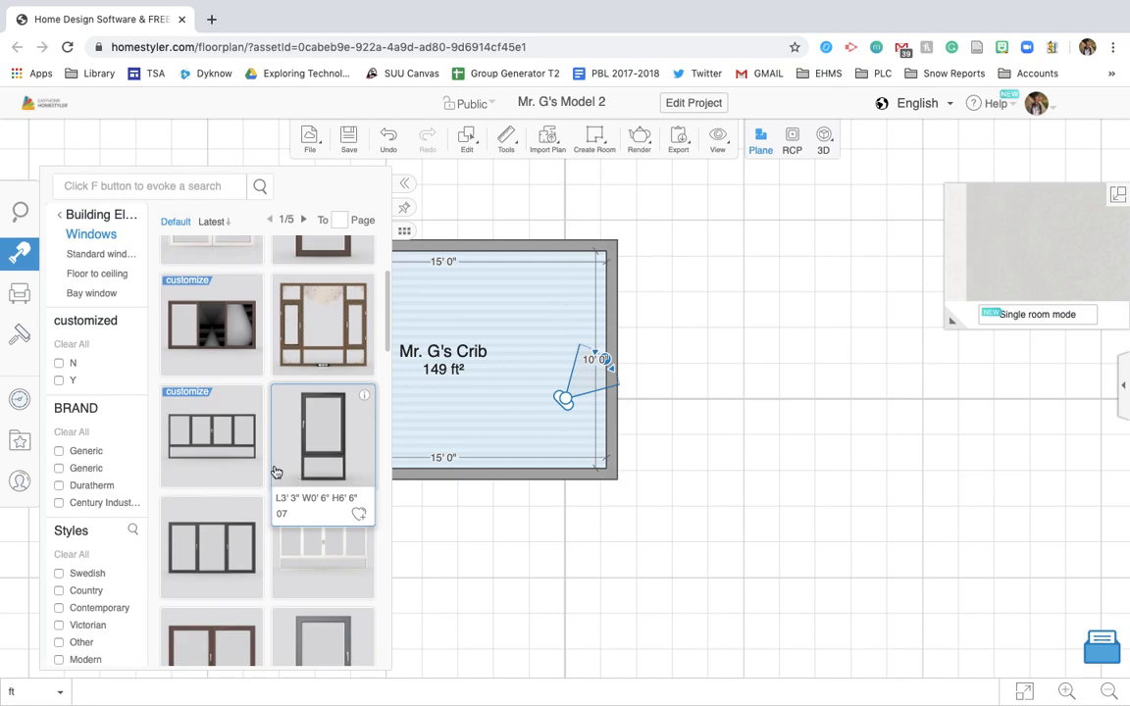
pyautogui.click(200, 444)
pyautogui.moveTo(200, 444); pyautogui.dragTo(450, 461)
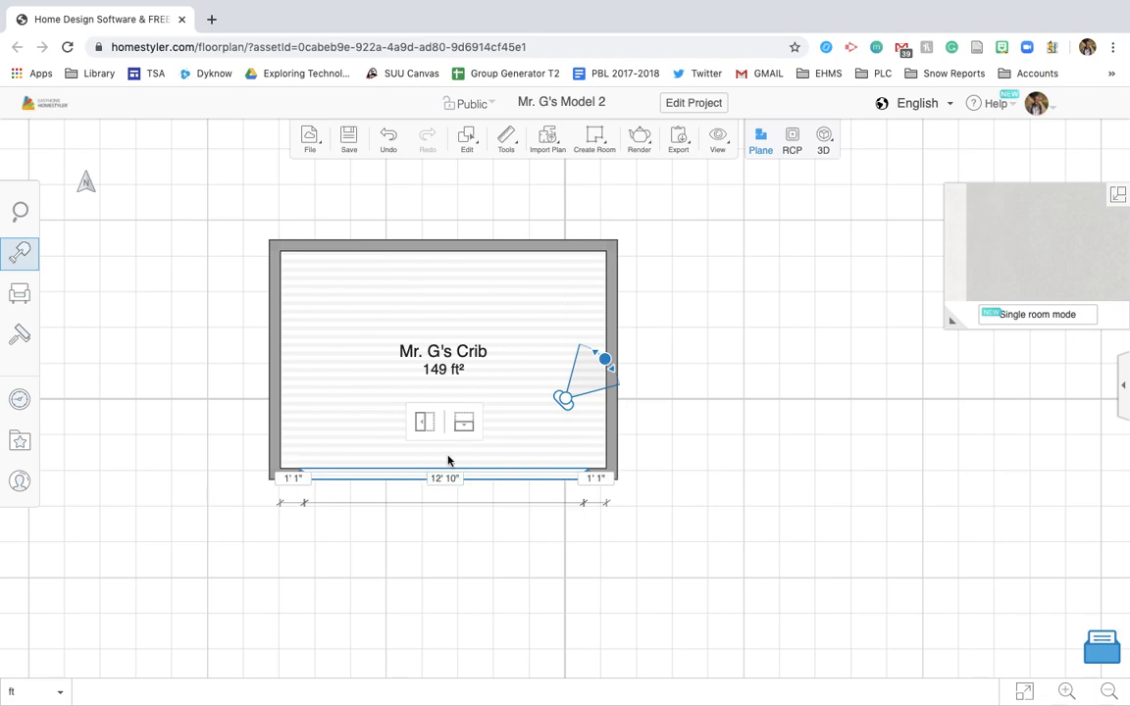
pyautogui.click(451, 459)
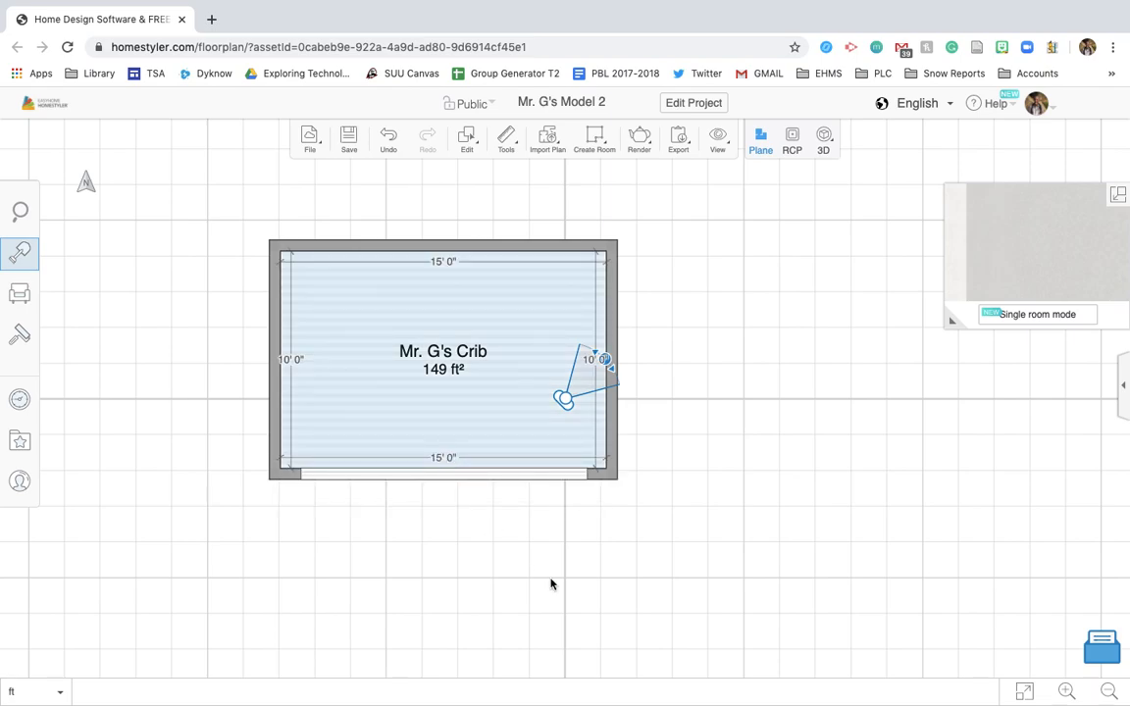
# Position the camera outside, south of the window wall, and enlarge the 3D preview to view the window.
pyautogui.click(519, 481)
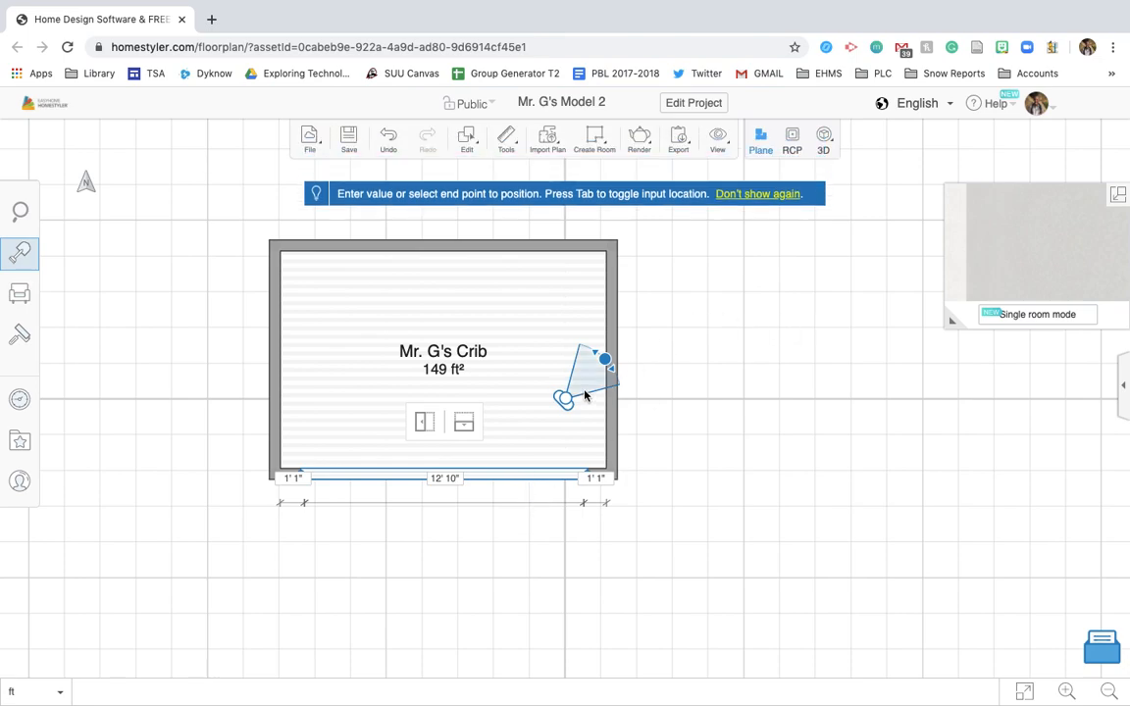
pyautogui.moveTo(566, 400)
pyautogui.mouseDown()
pyautogui.moveTo(545, 474)
pyautogui.moveTo(340, 656)
pyautogui.mouseUp()
pyautogui.moveTo(959, 322); pyautogui.dragTo(719, 381)
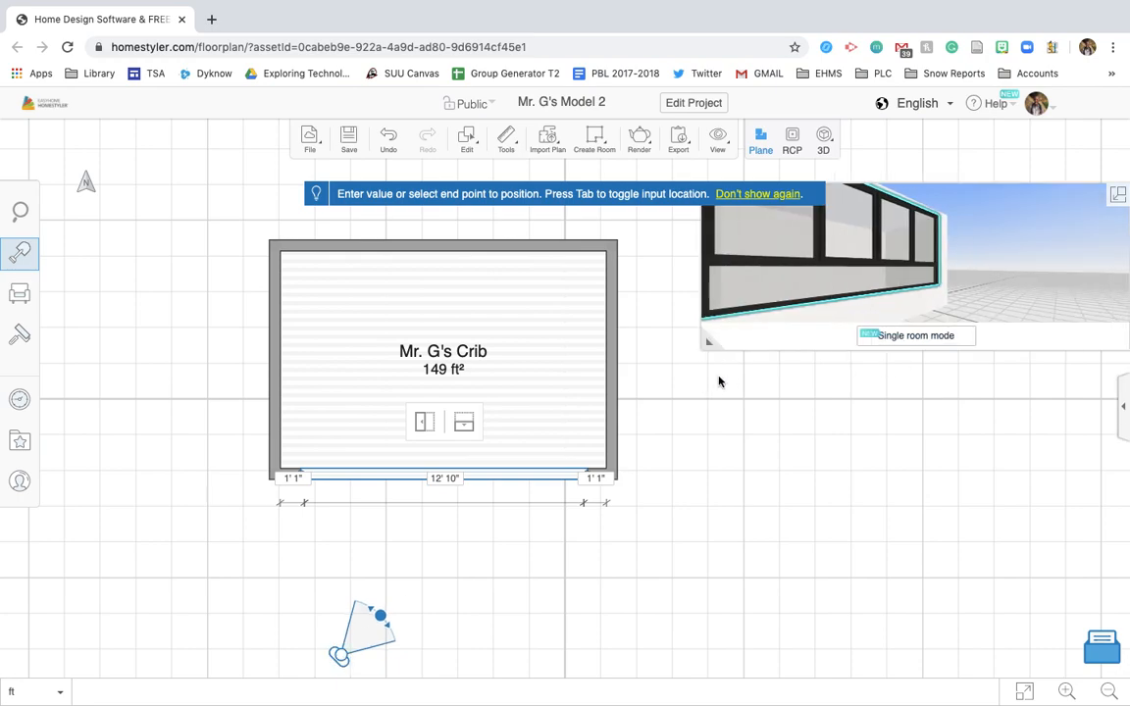
pyautogui.click(676, 477)
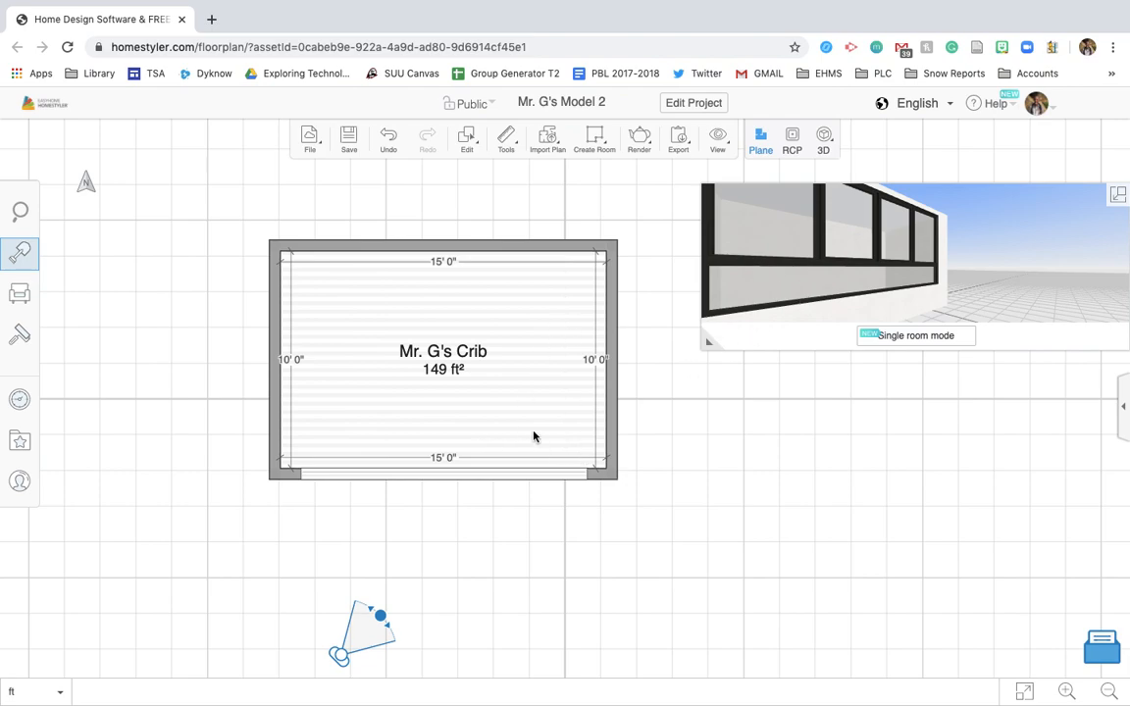
# Flip the south wall window's opening side and its inward/outward facing several times to compare the arrangements.
pyautogui.click(435, 477)
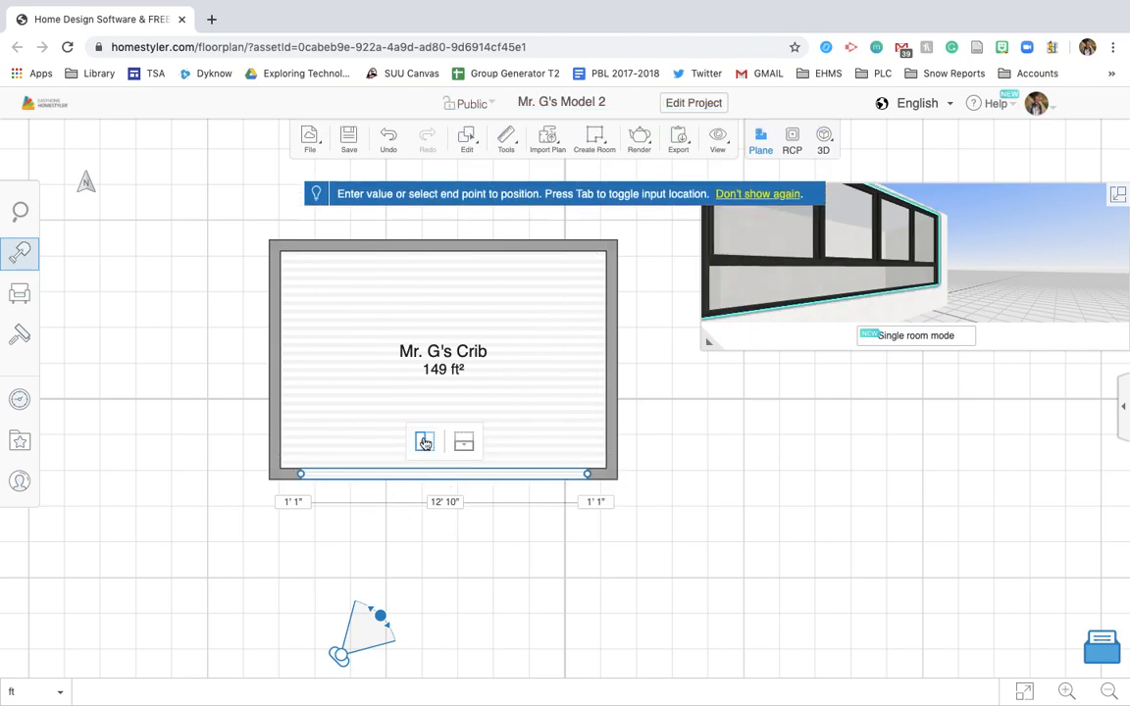
pyautogui.click(464, 442)
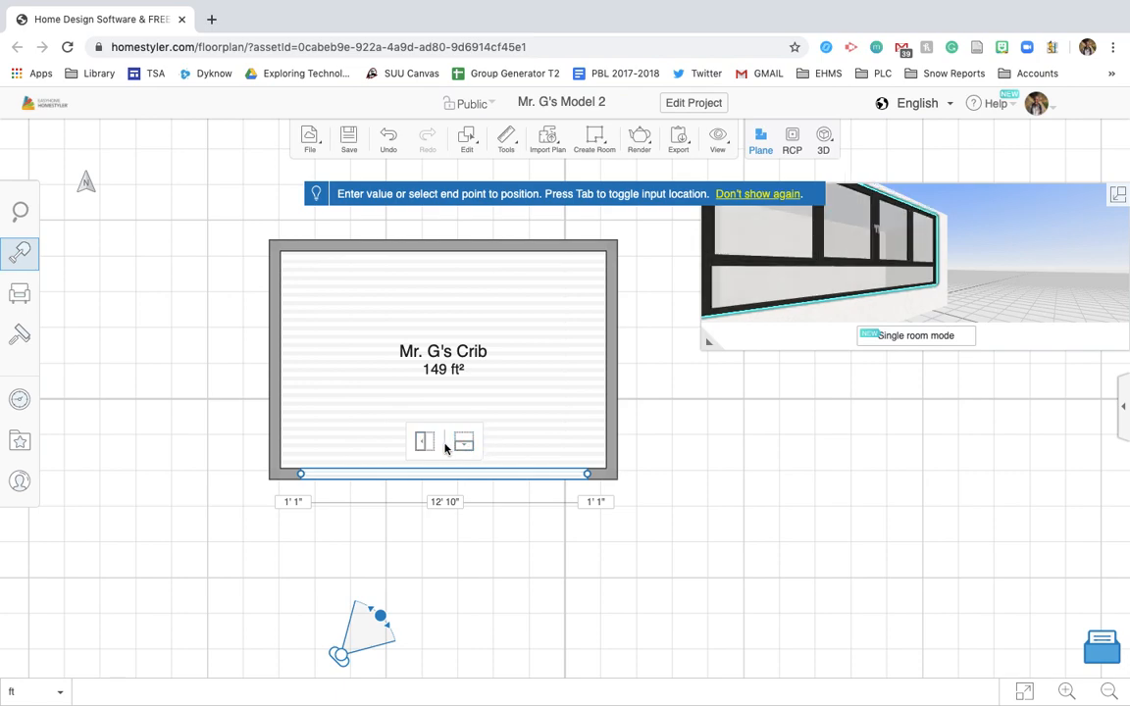
pyautogui.click(424, 443)
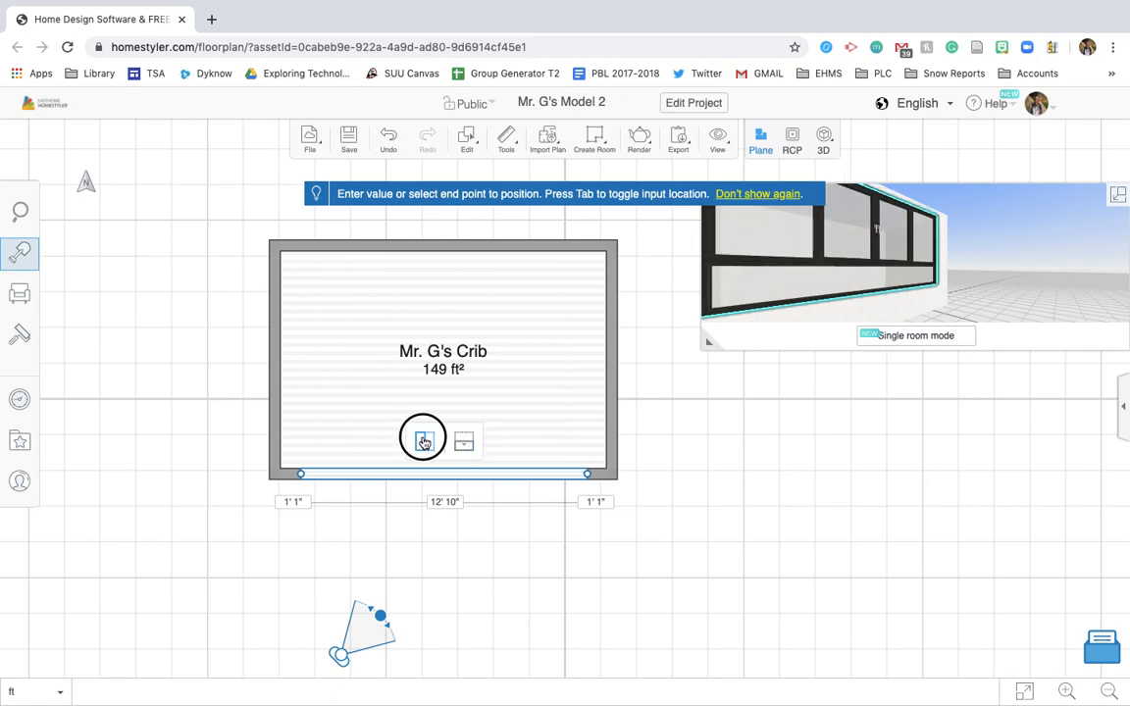
pyautogui.click(466, 445)
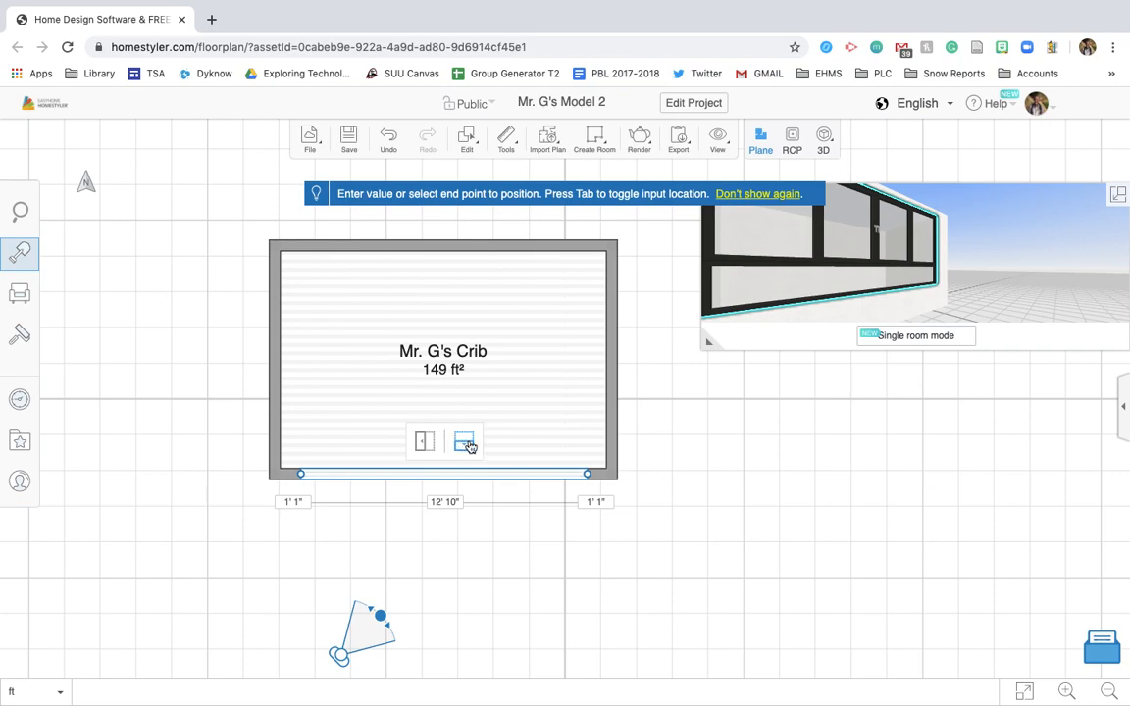
pyautogui.click(430, 442)
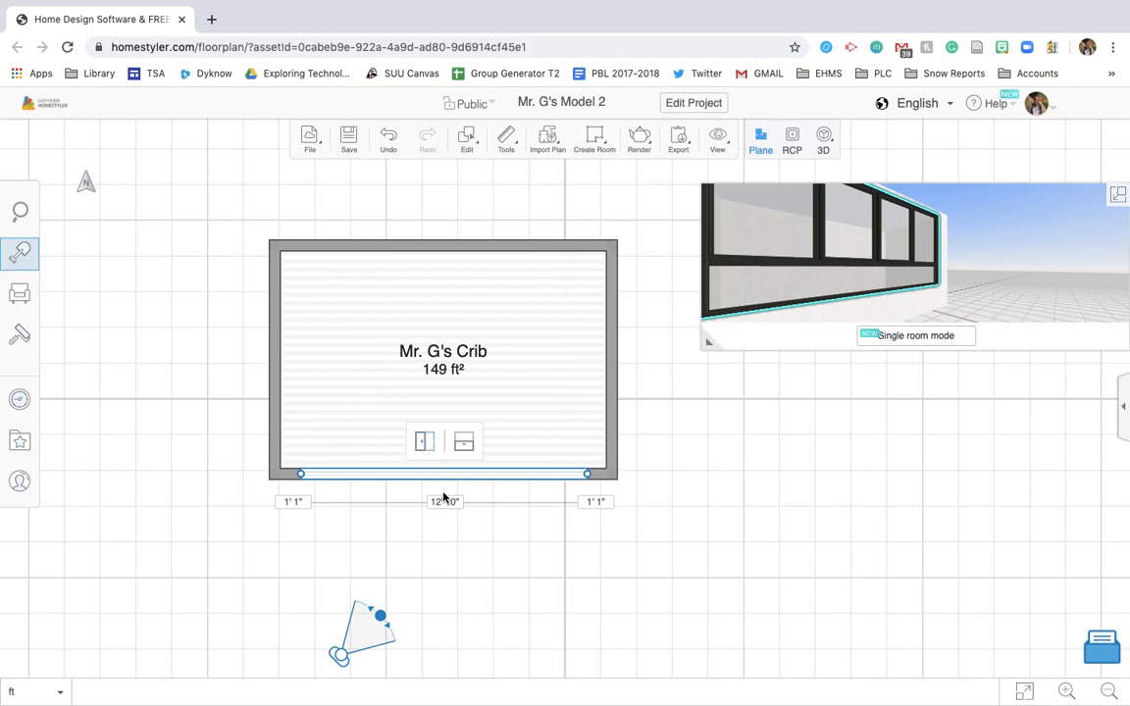
pyautogui.click(438, 447)
pyautogui.click(441, 476)
pyautogui.click(425, 443)
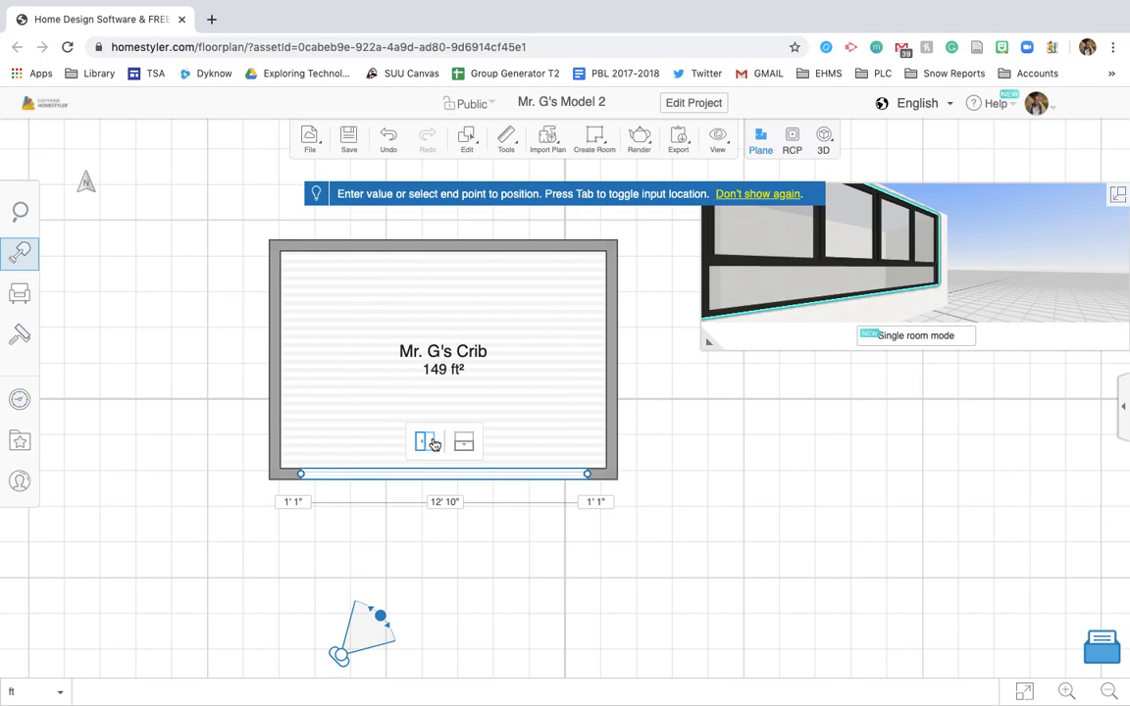
pyautogui.click(464, 446)
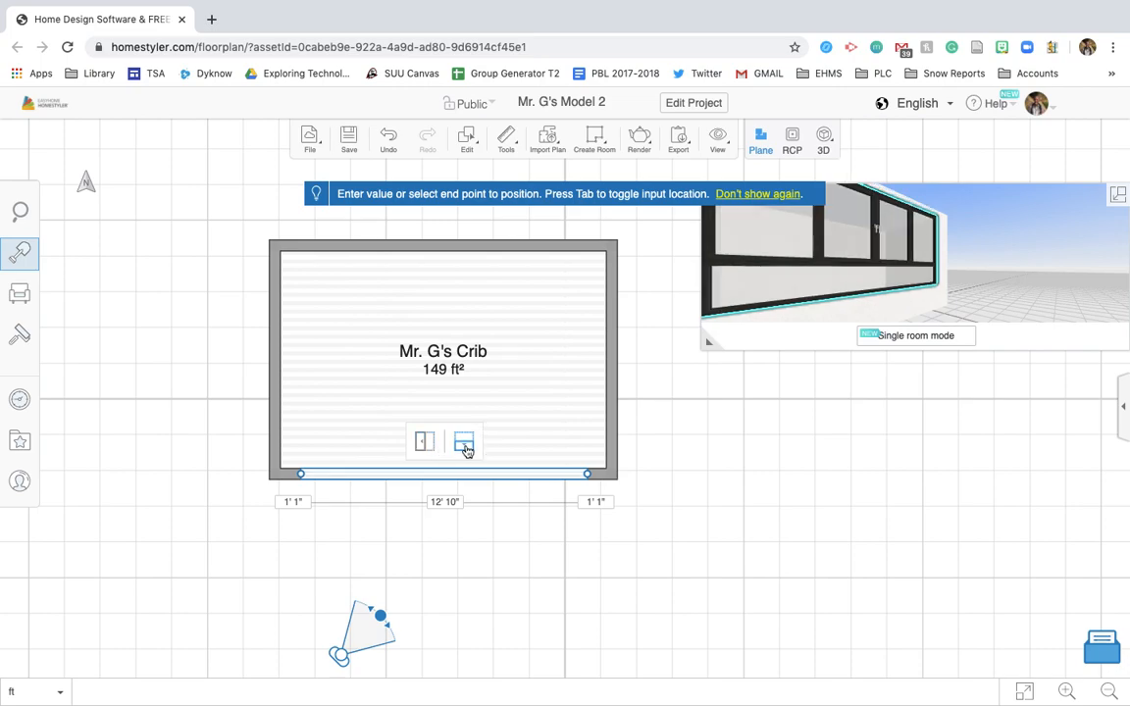
# Move the 3D camera closer to the south window and examine the window's panes and handle.
pyautogui.moveTo(880, 233); pyautogui.dragTo(859, 219)
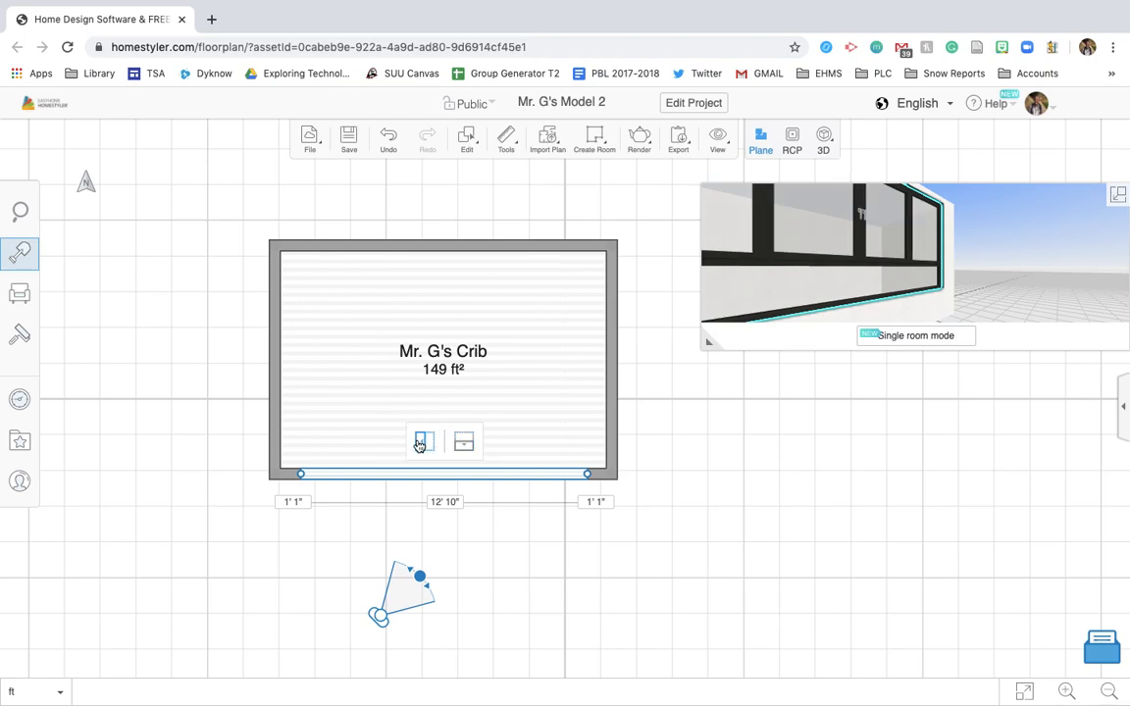
pyautogui.click(499, 549)
pyautogui.moveTo(798, 274); pyautogui.dragTo(686, 329)
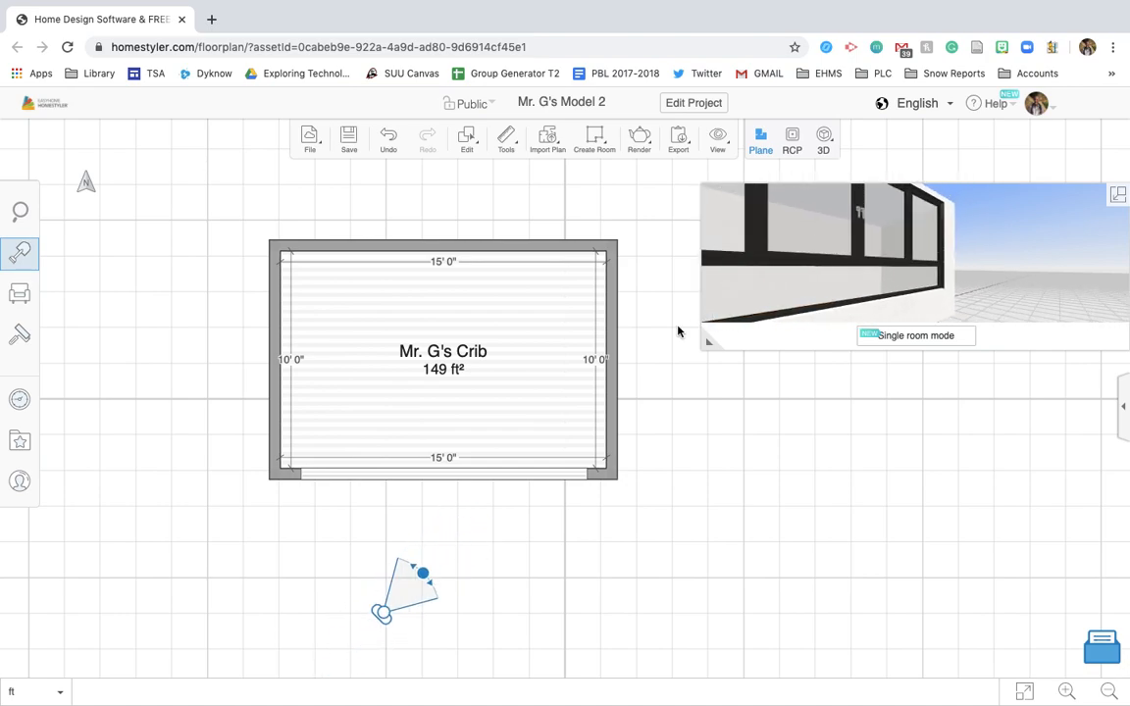
pyautogui.click(486, 471)
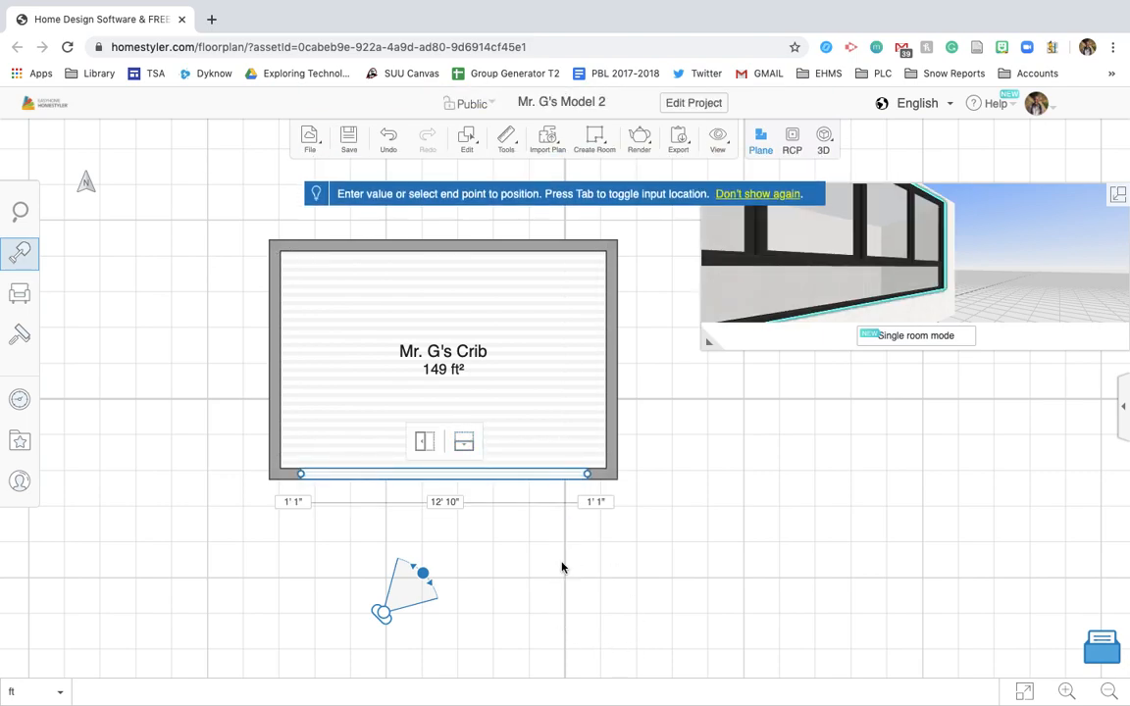
pyautogui.press('Escape')
pyautogui.scroll(-3, 786, 548)
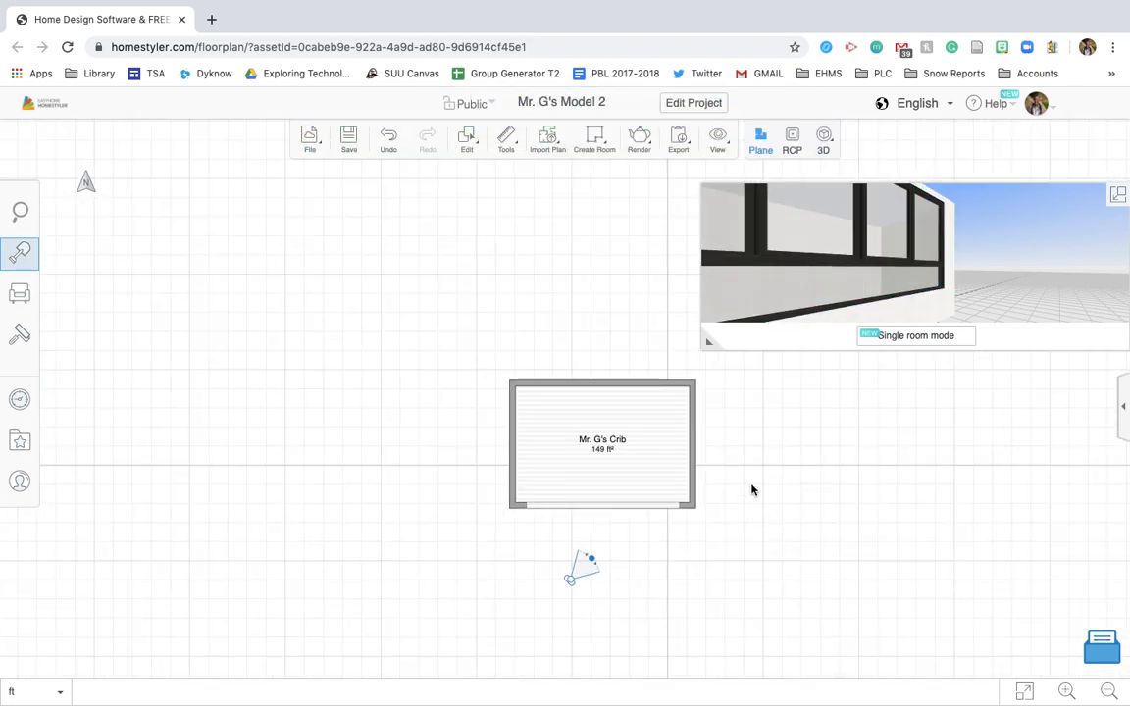
pyautogui.scroll(3, 663, 457)
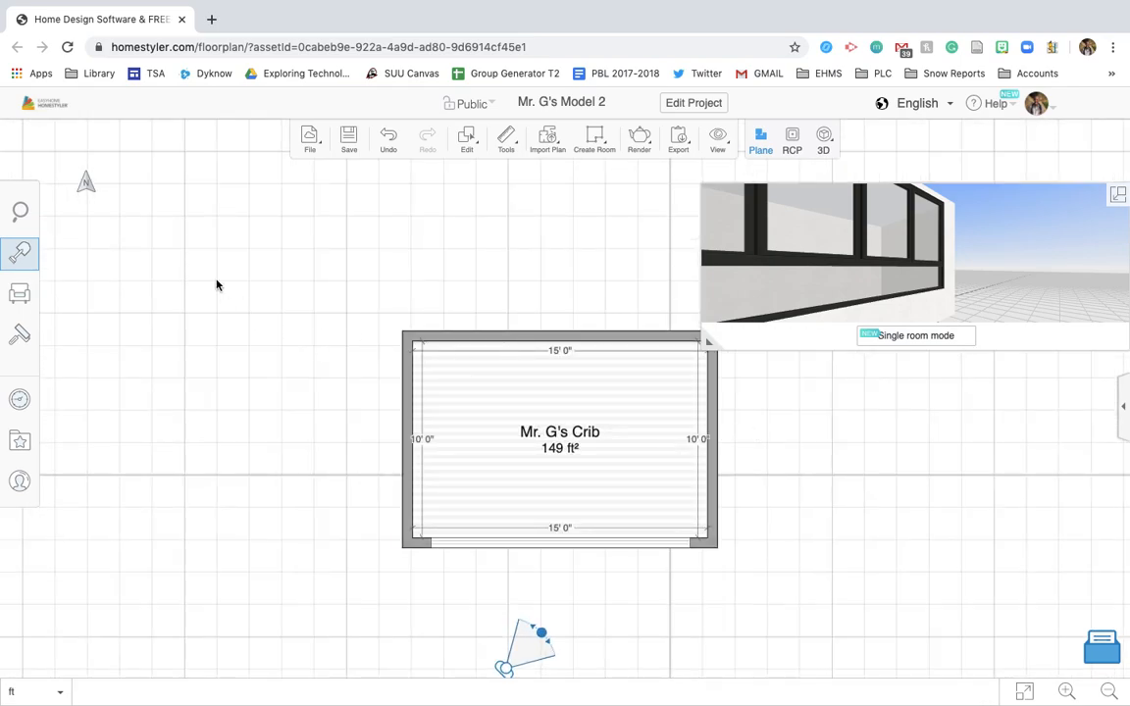
# Browse the door models in the building elements catalog.
pyautogui.click(26, 260)
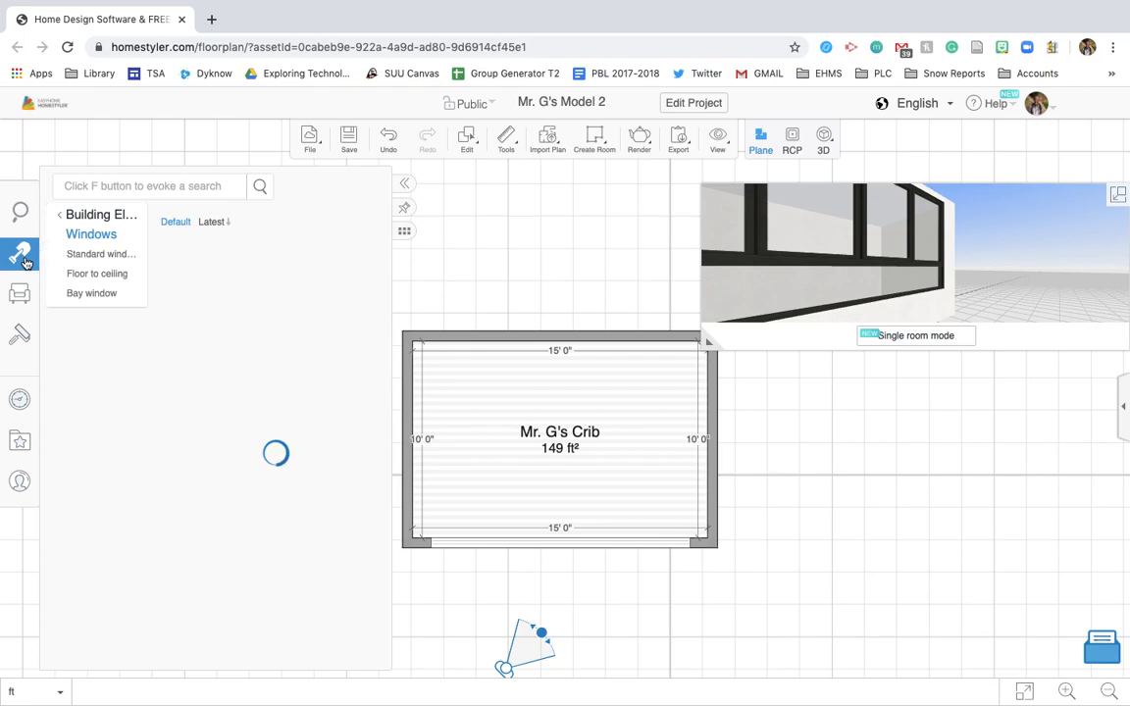
pyautogui.click(61, 216)
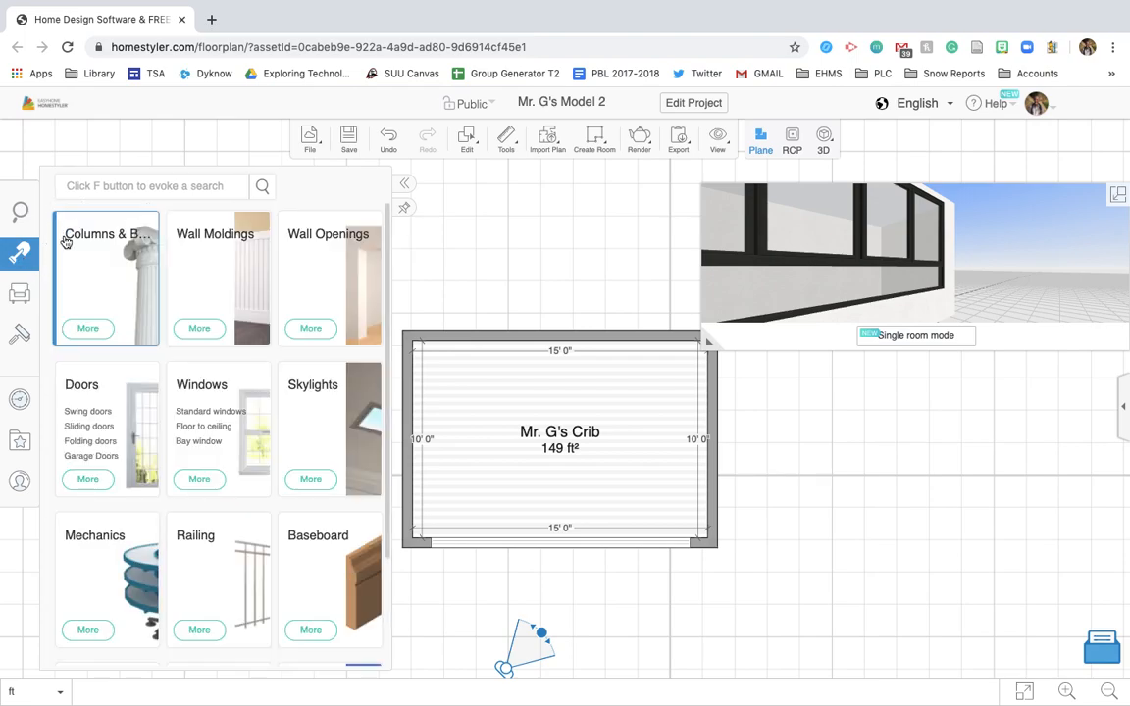
pyautogui.click(119, 414)
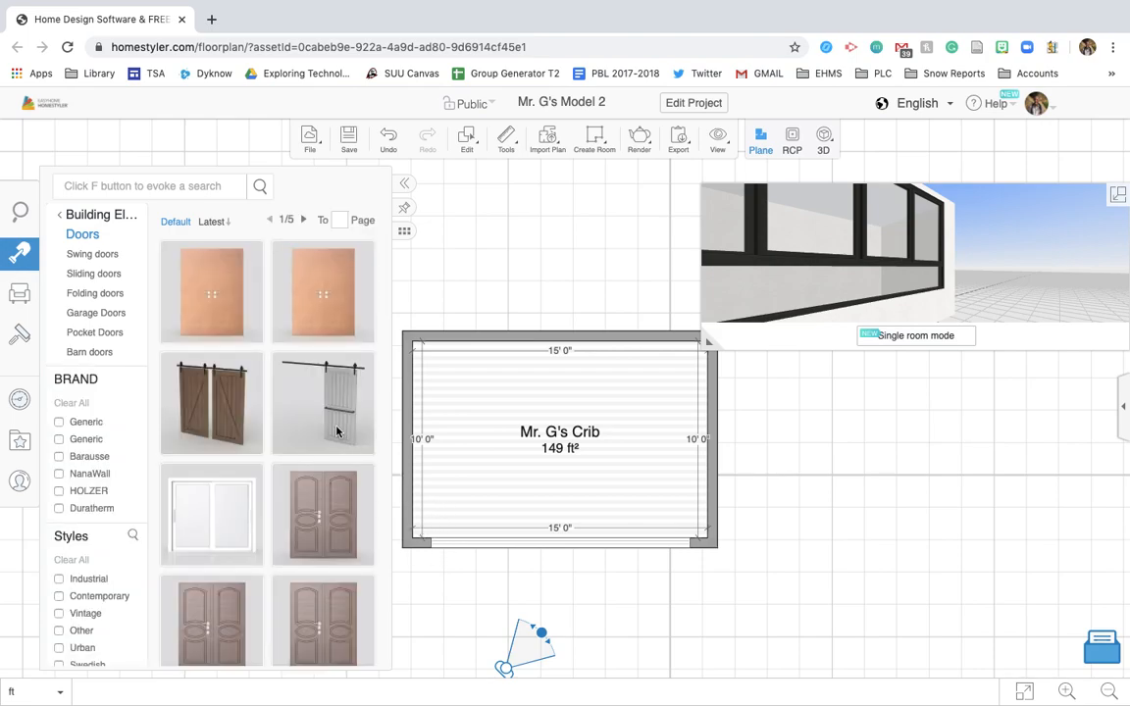
pyautogui.scroll(-5, 278, 557)
pyautogui.scroll(-10, 277, 555)
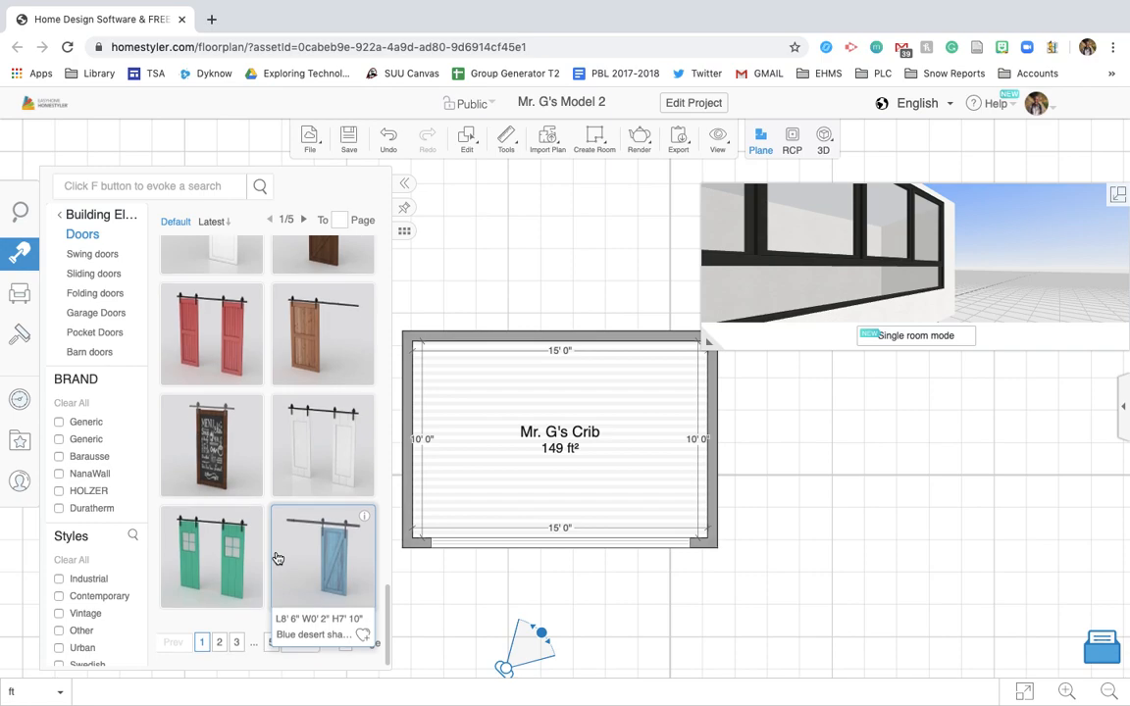
pyautogui.scroll(-5, 278, 558)
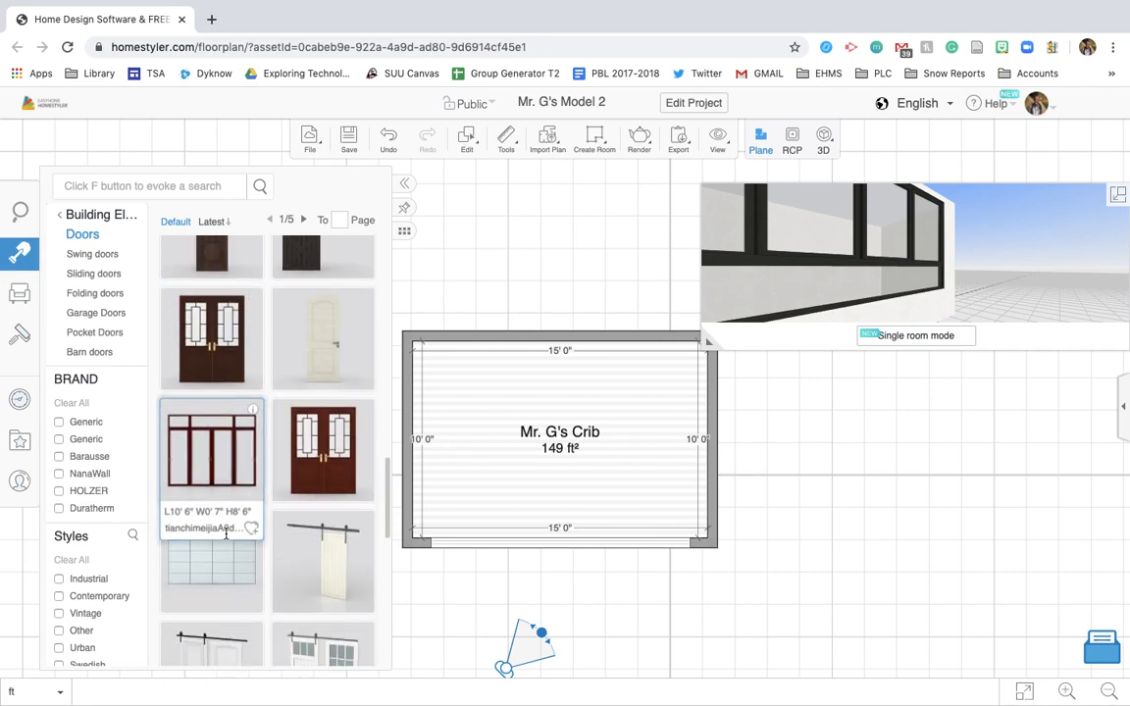
pyautogui.scroll(-5, 263, 522)
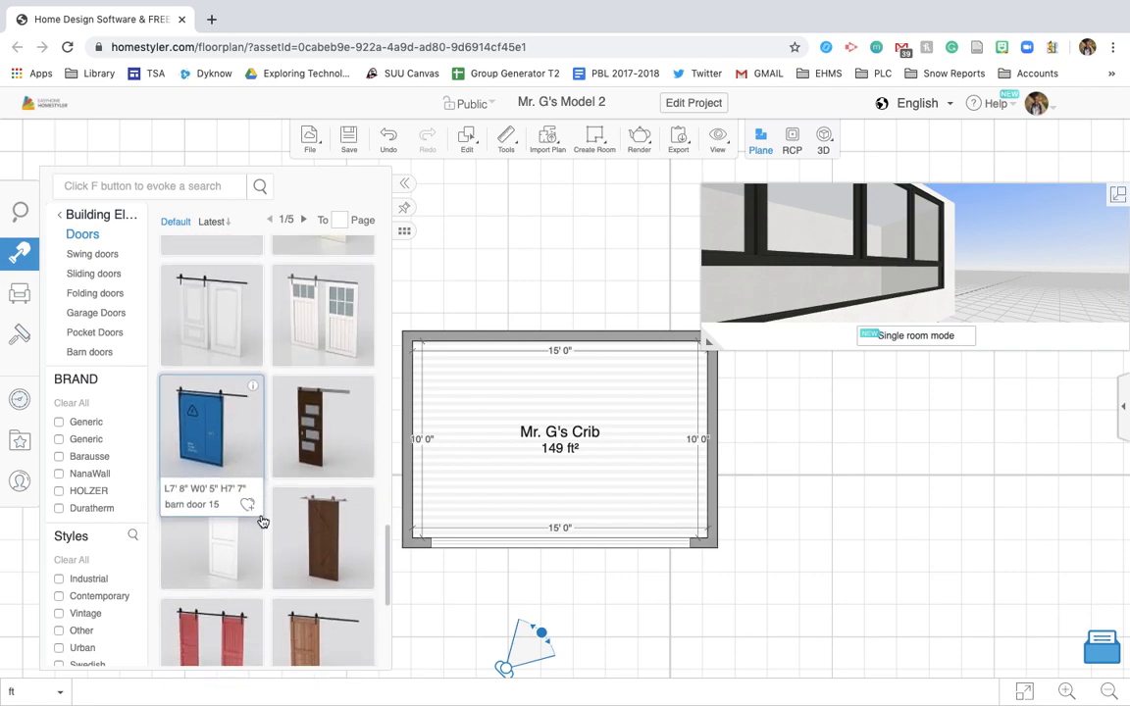
pyautogui.scroll(-1, 323, 522)
# Place the VANILLA RVU swing door on the west wall, 0' 5" from its south end, opening outward.
pyautogui.click(104, 253)
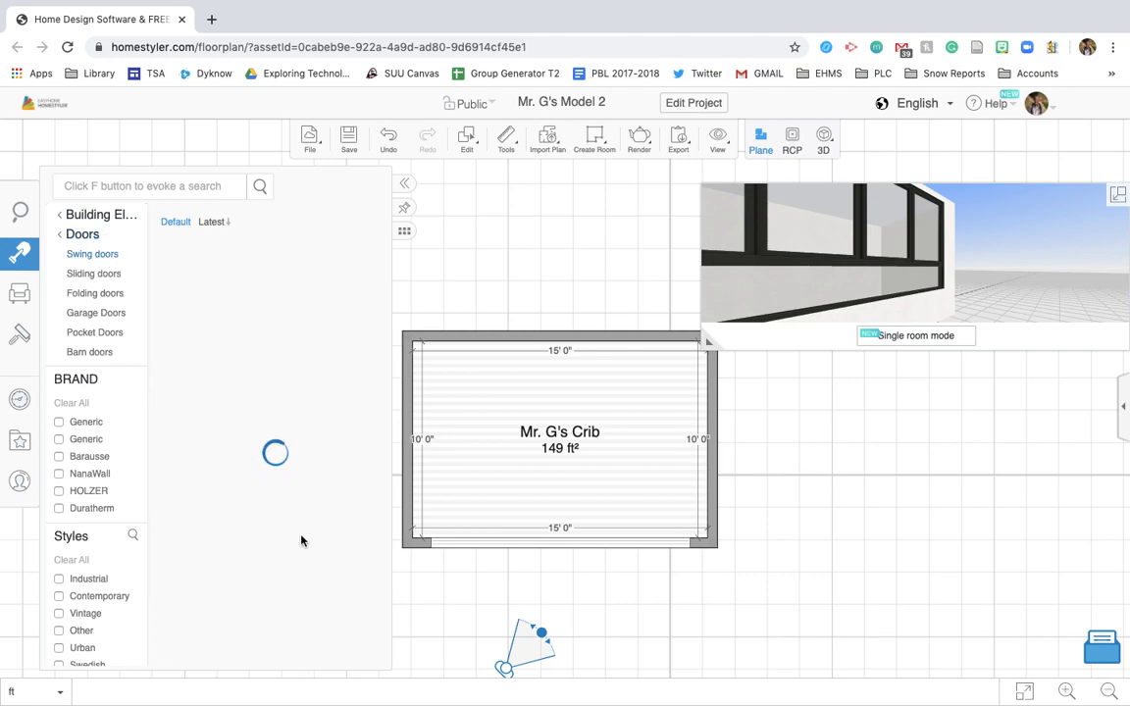
pyautogui.scroll(-20, 306, 538)
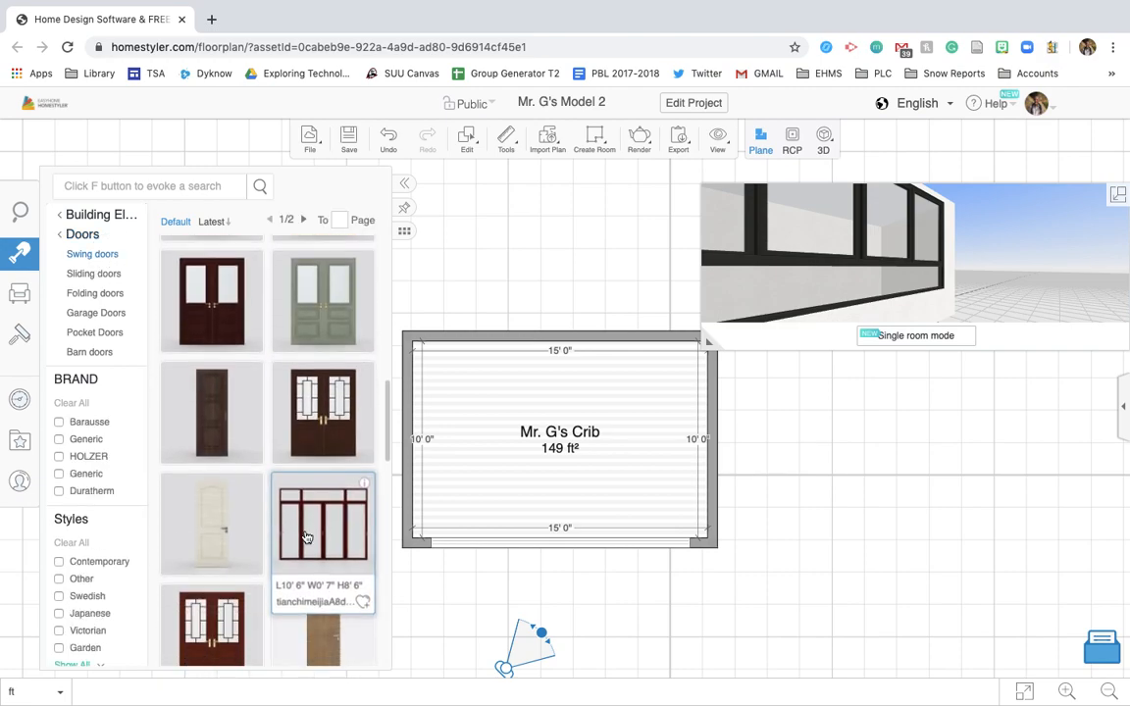
pyautogui.scroll(-10, 306, 538)
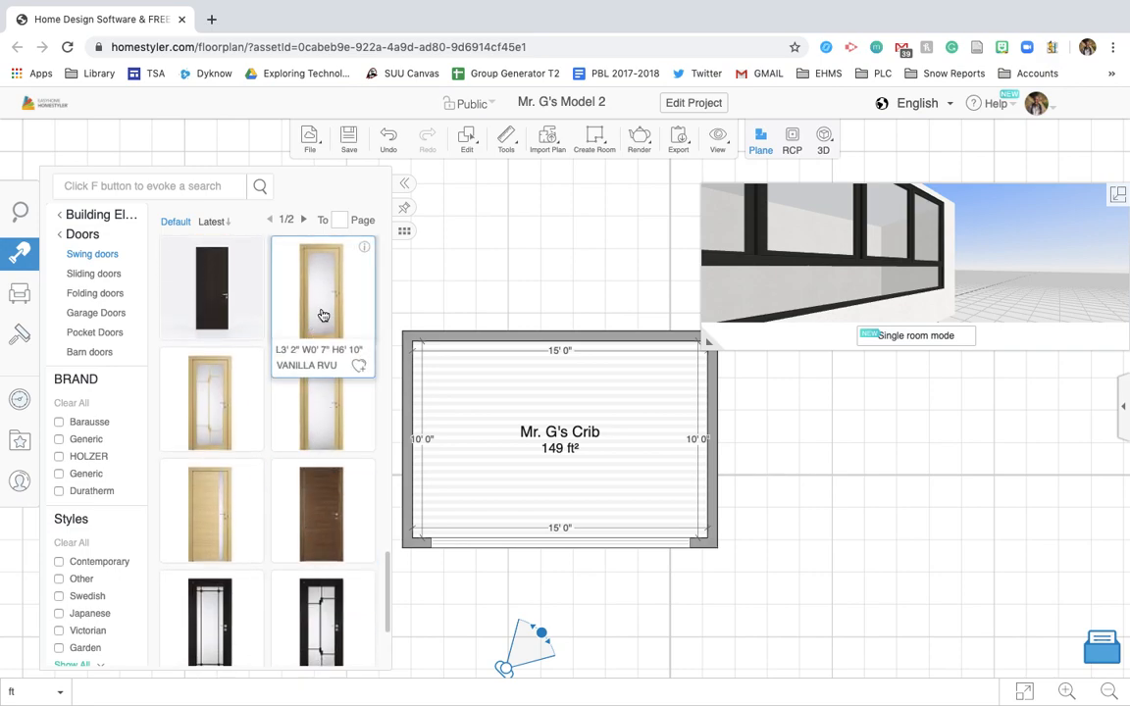
pyautogui.click(324, 314)
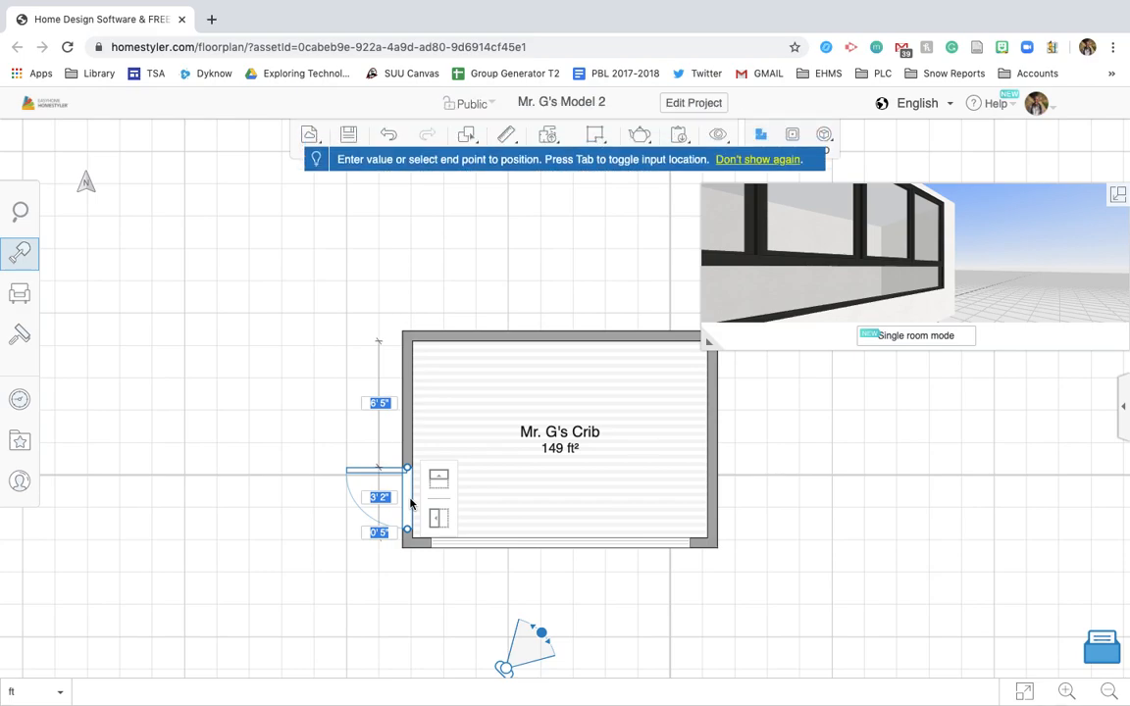
pyautogui.click(222, 511)
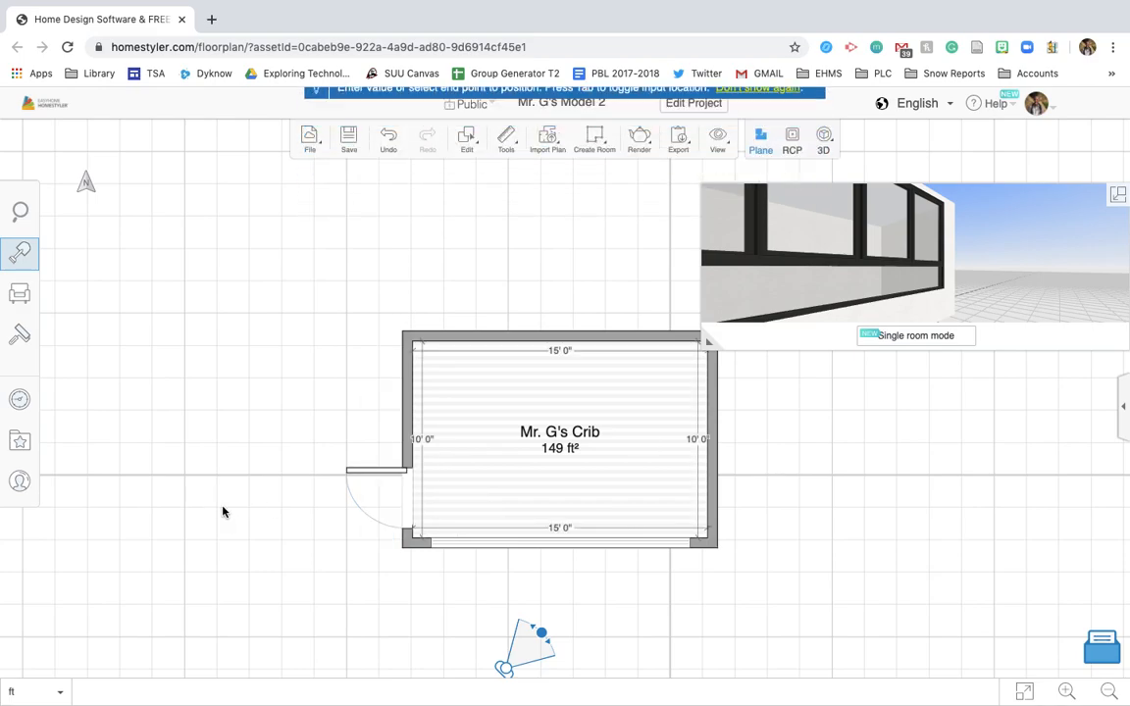
pyautogui.moveTo(505, 669)
pyautogui.mouseDown()
pyautogui.moveTo(303, 606)
pyautogui.moveTo(286, 565)
pyautogui.moveTo(299, 557)
pyautogui.moveTo(315, 586)
pyautogui.moveTo(429, 653)
pyautogui.moveTo(506, 658)
pyautogui.mouseUp()
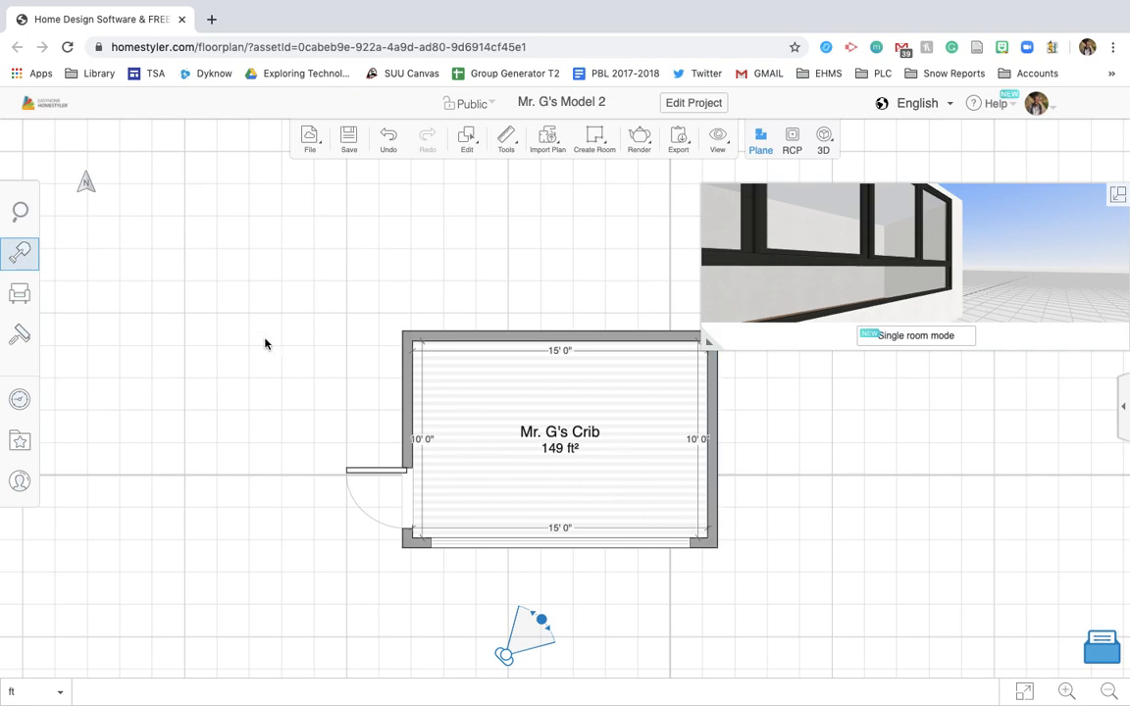
# Place the grey two-seat sofa from the living room seating catalog in the room's southeast corner, 8' 5" from the west wall.
pyautogui.click(21, 292)
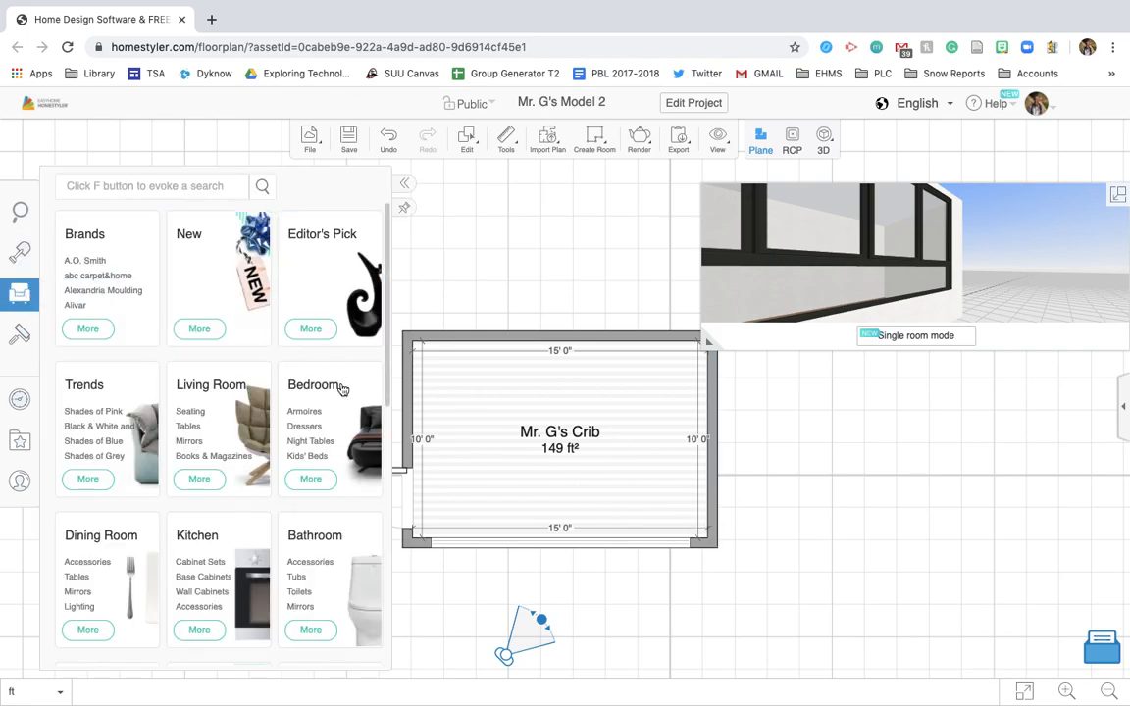
pyautogui.scroll(-1, 243, 390)
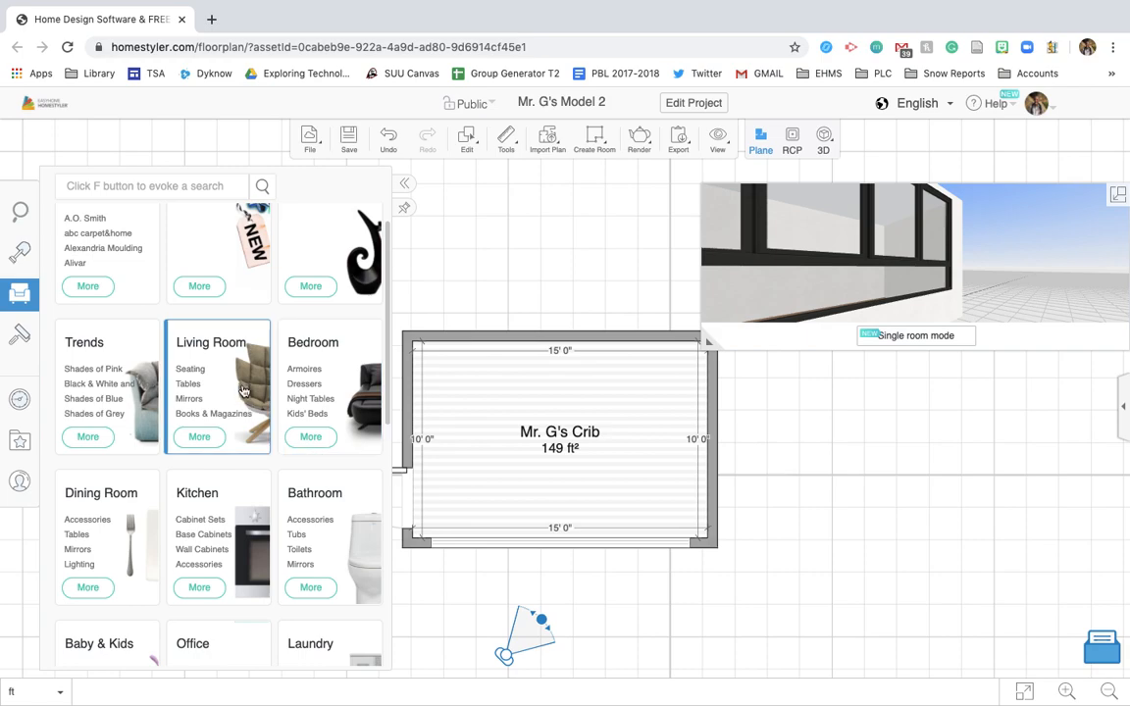
pyautogui.click(201, 352)
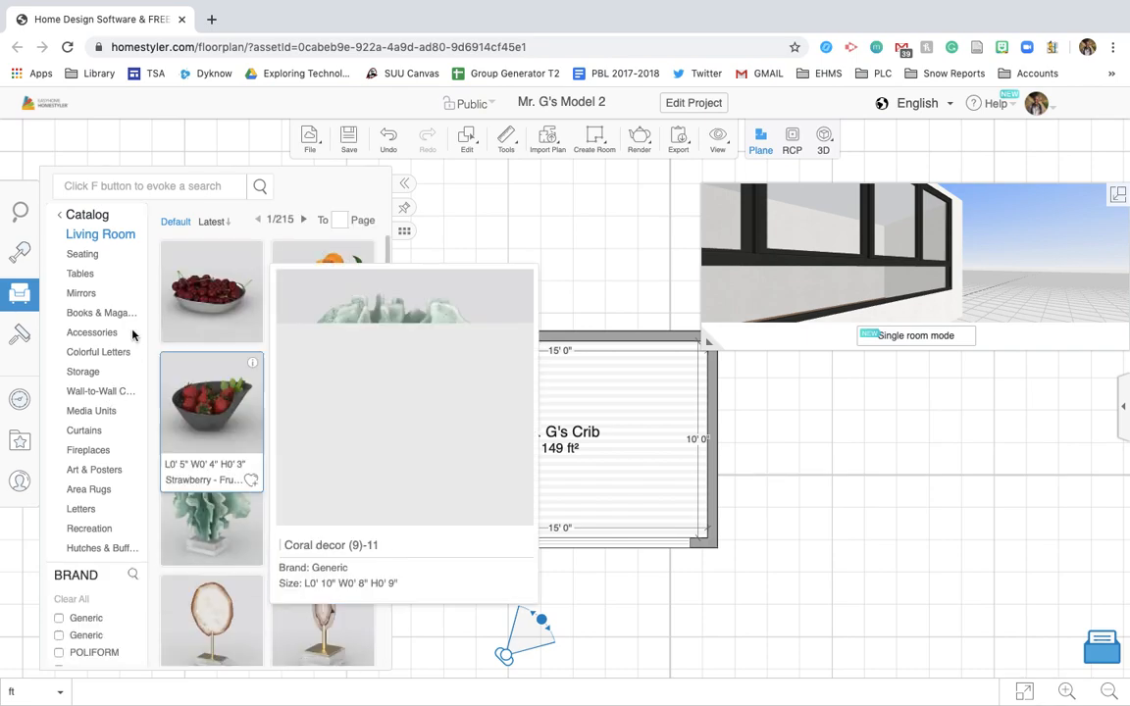
pyautogui.click(91, 258)
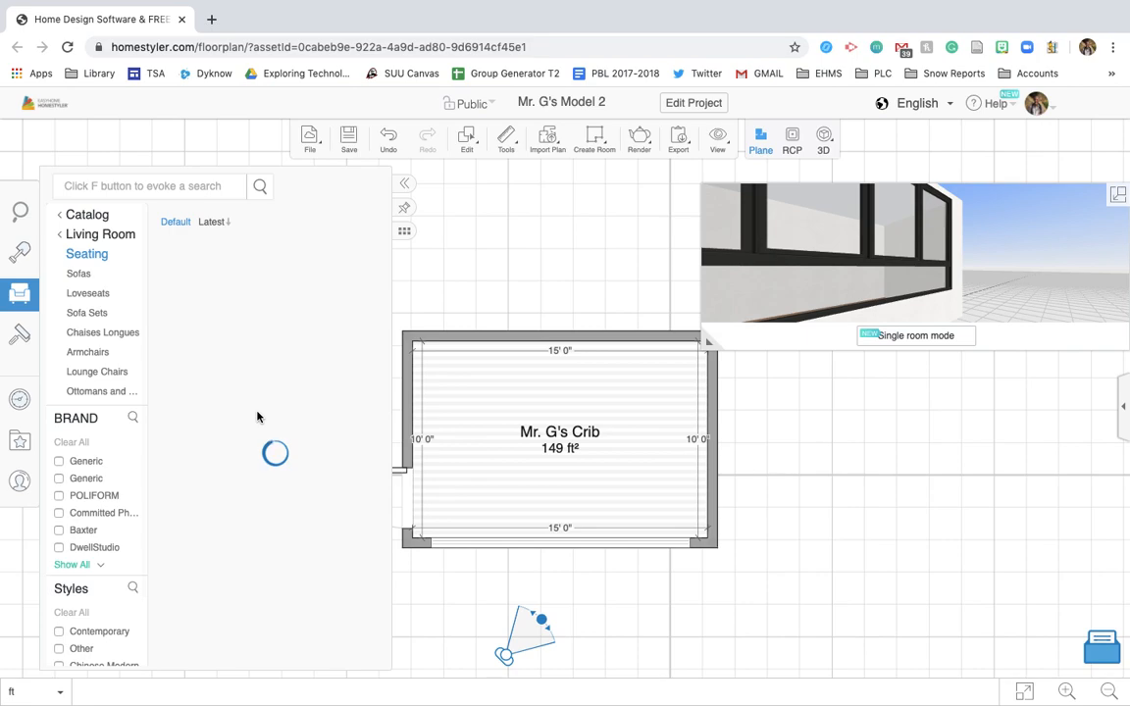
pyautogui.click(79, 275)
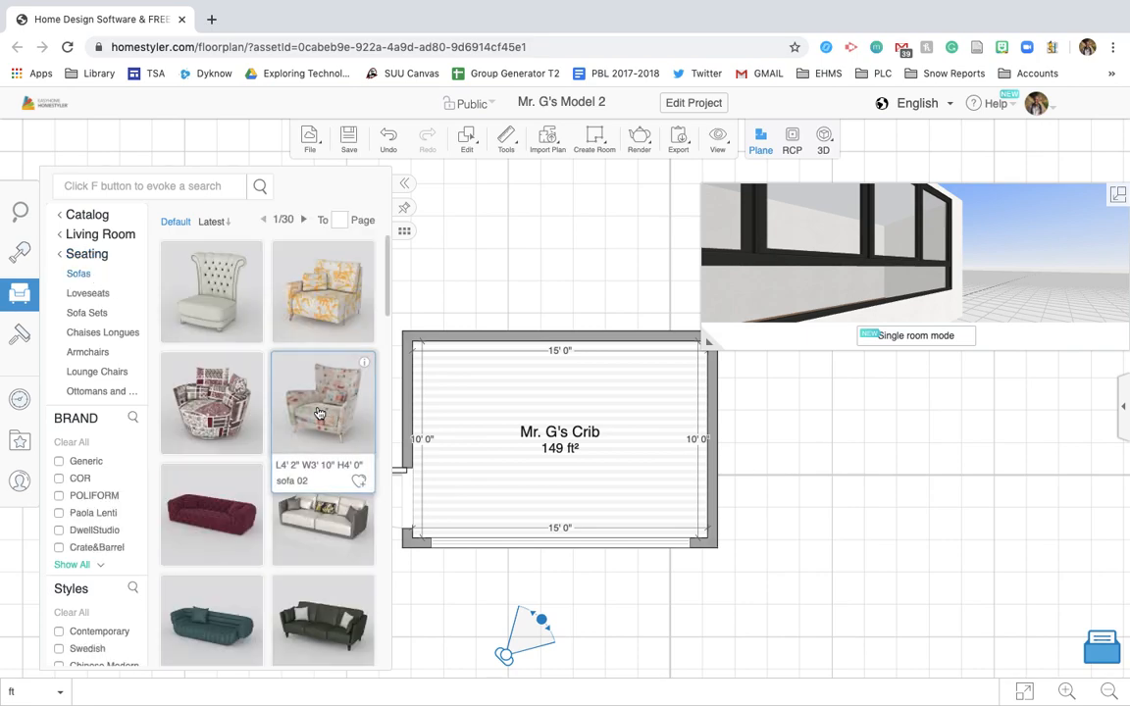
pyautogui.scroll(-3, 310, 447)
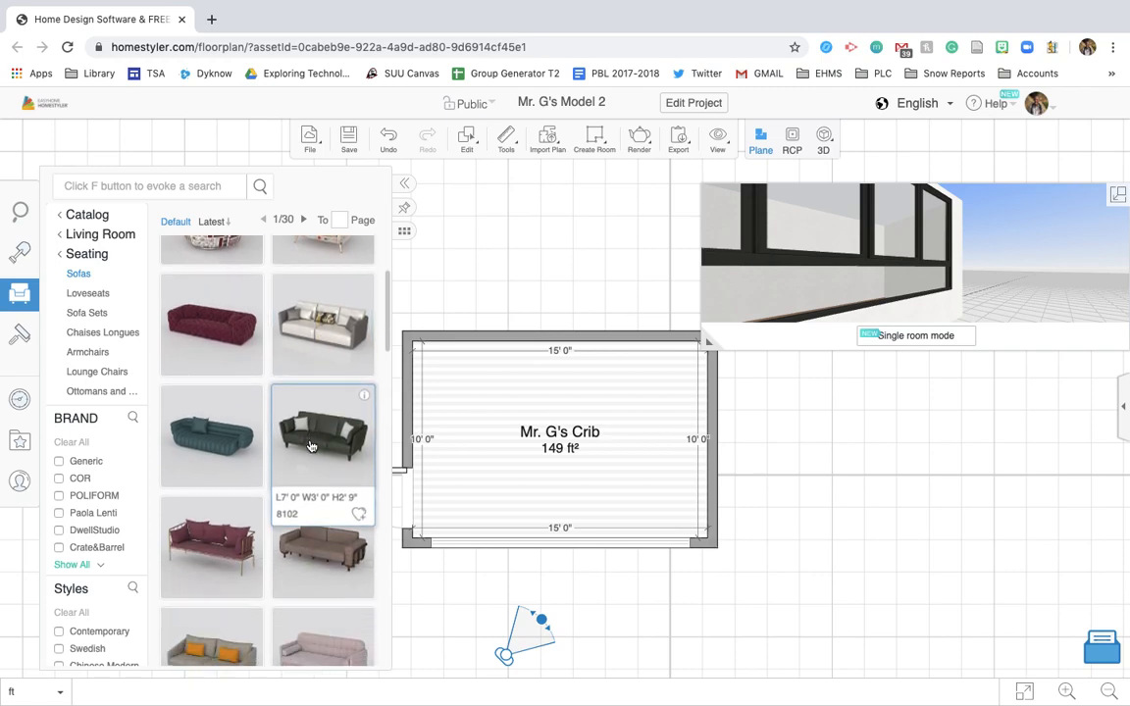
pyautogui.scroll(-3, 310, 447)
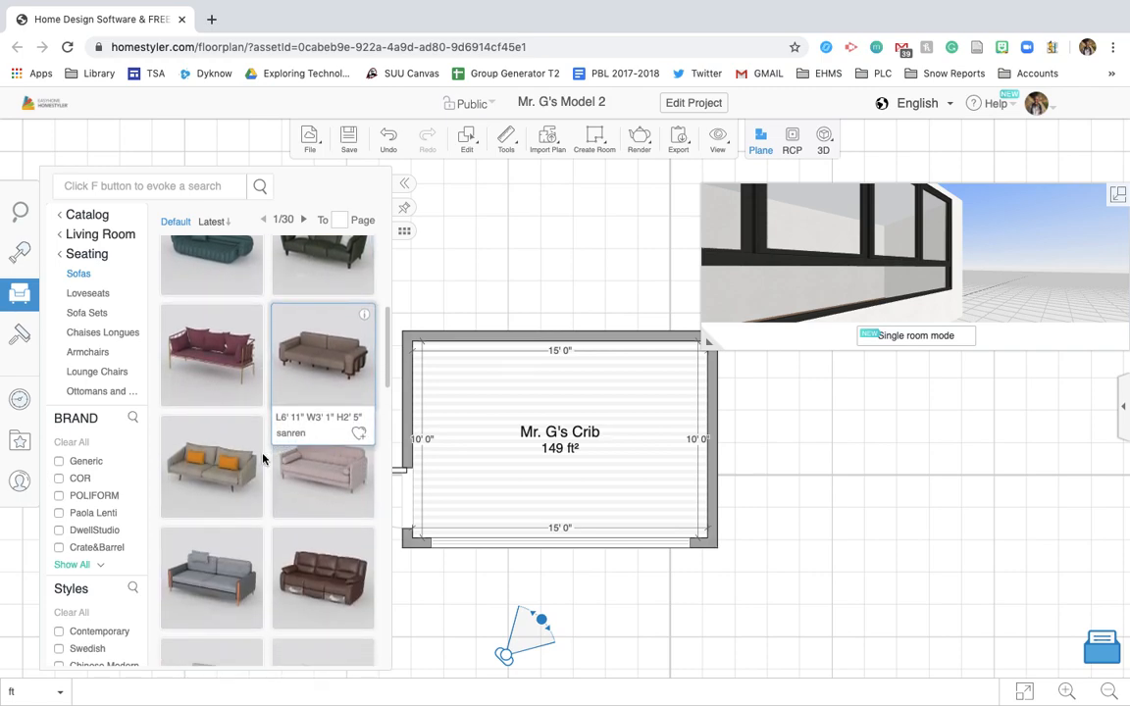
pyautogui.moveTo(238, 587); pyautogui.dragTo(645, 510)
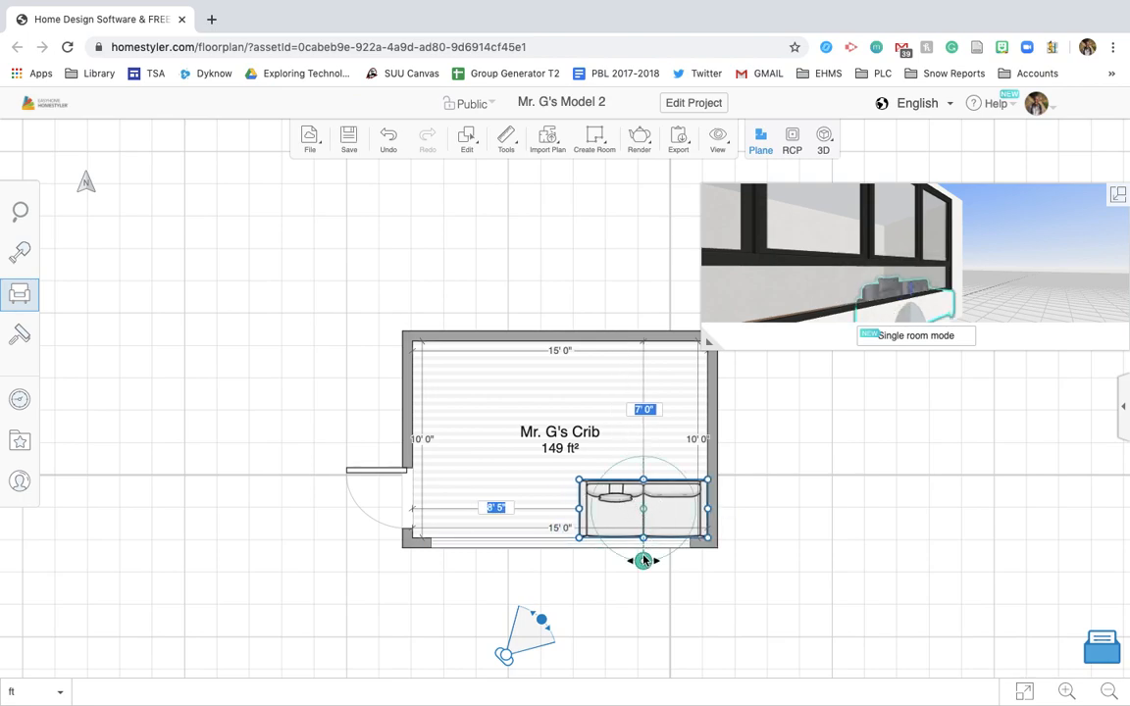
# Rotate the sofa 180° in the southeast corner so its back faces the window wall, and lengthen it toward the west.
pyautogui.moveTo(644, 537); pyautogui.dragTo(640, 475)
pyautogui.press('super+z')
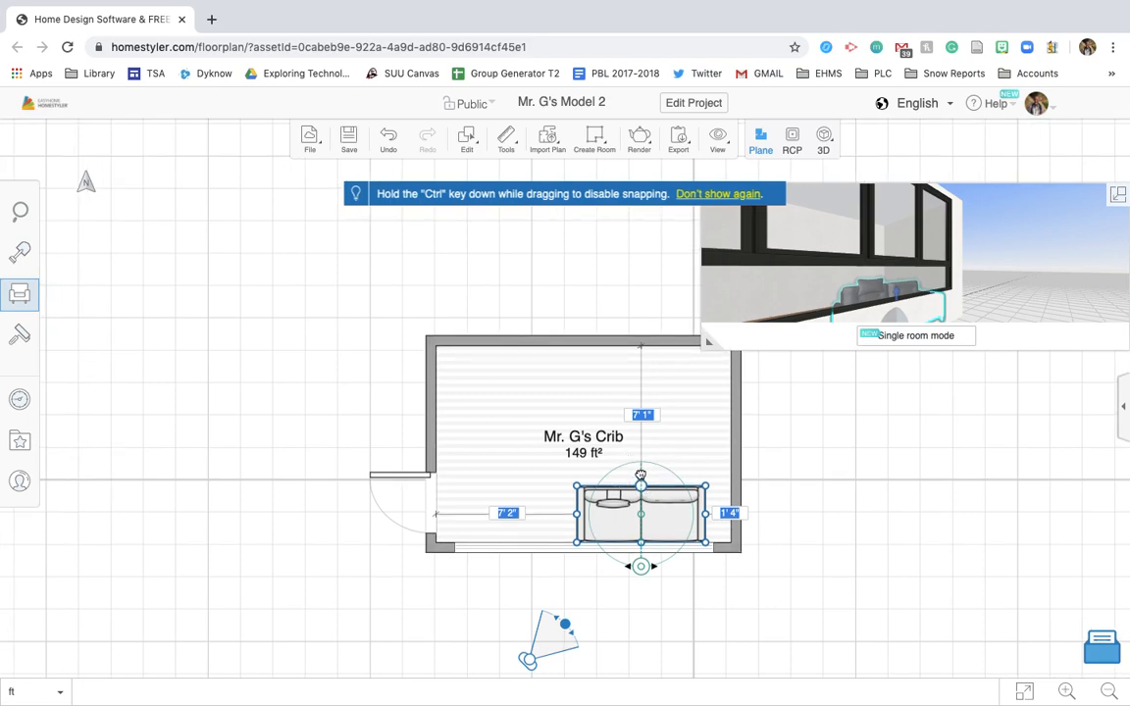
pyautogui.moveTo(641, 567); pyautogui.dragTo(679, 507)
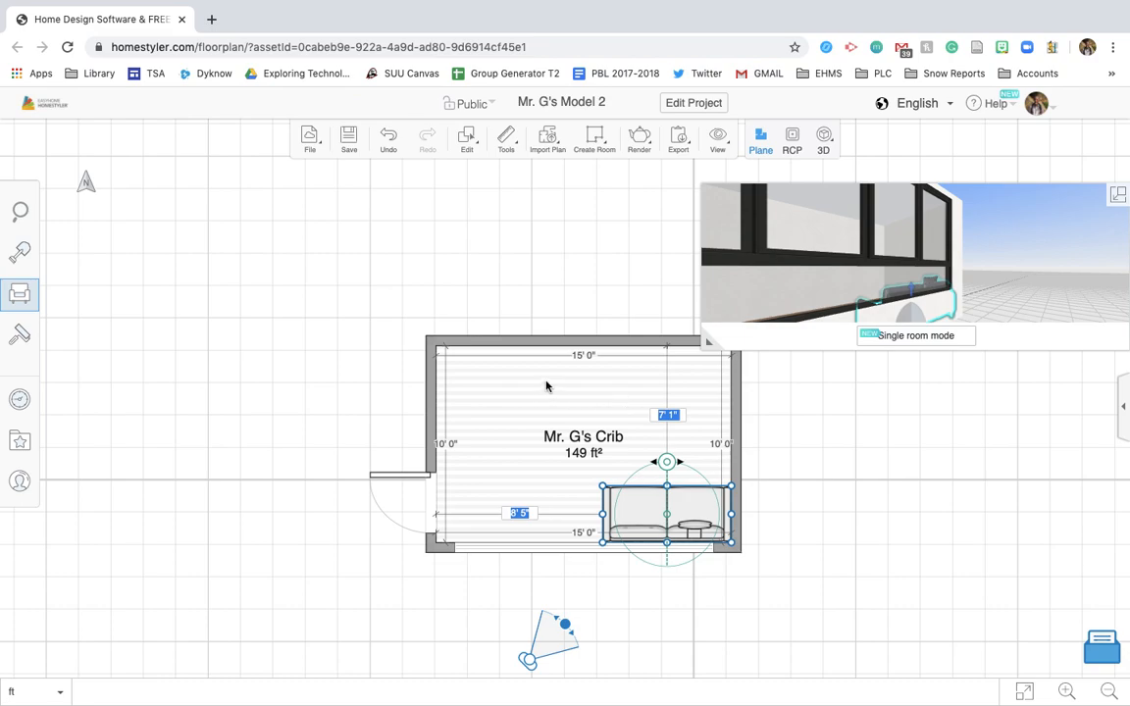
pyautogui.moveTo(601, 511); pyautogui.dragTo(573, 512)
pyautogui.click(562, 421)
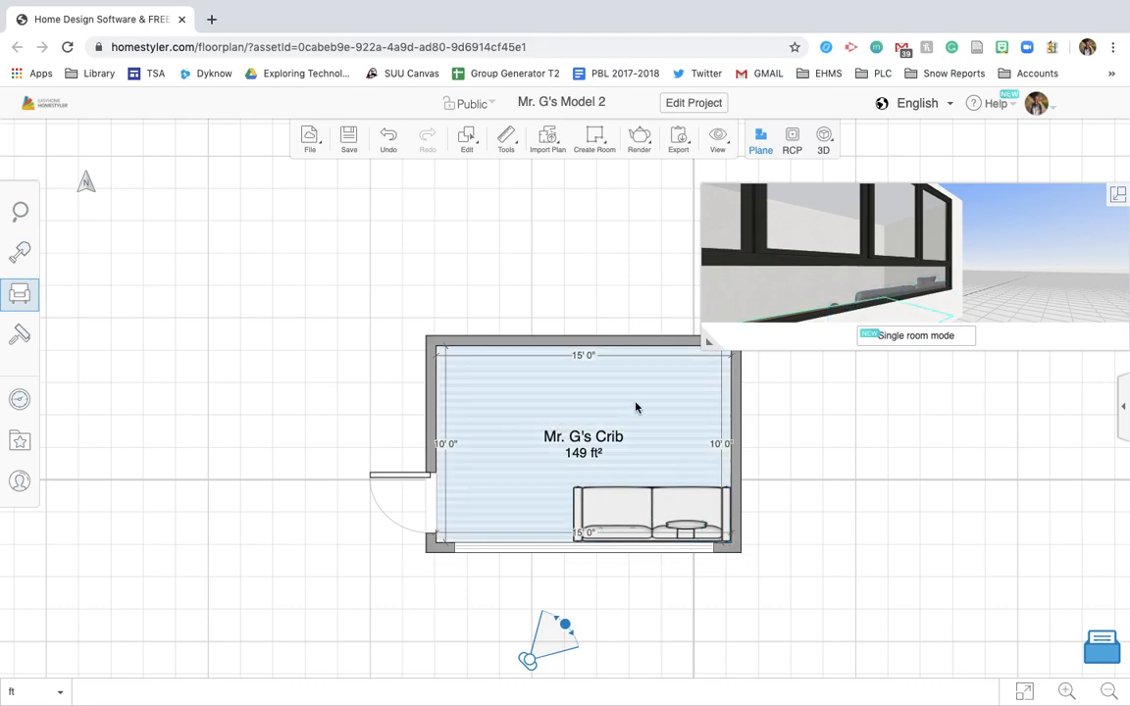
pyautogui.click(578, 269)
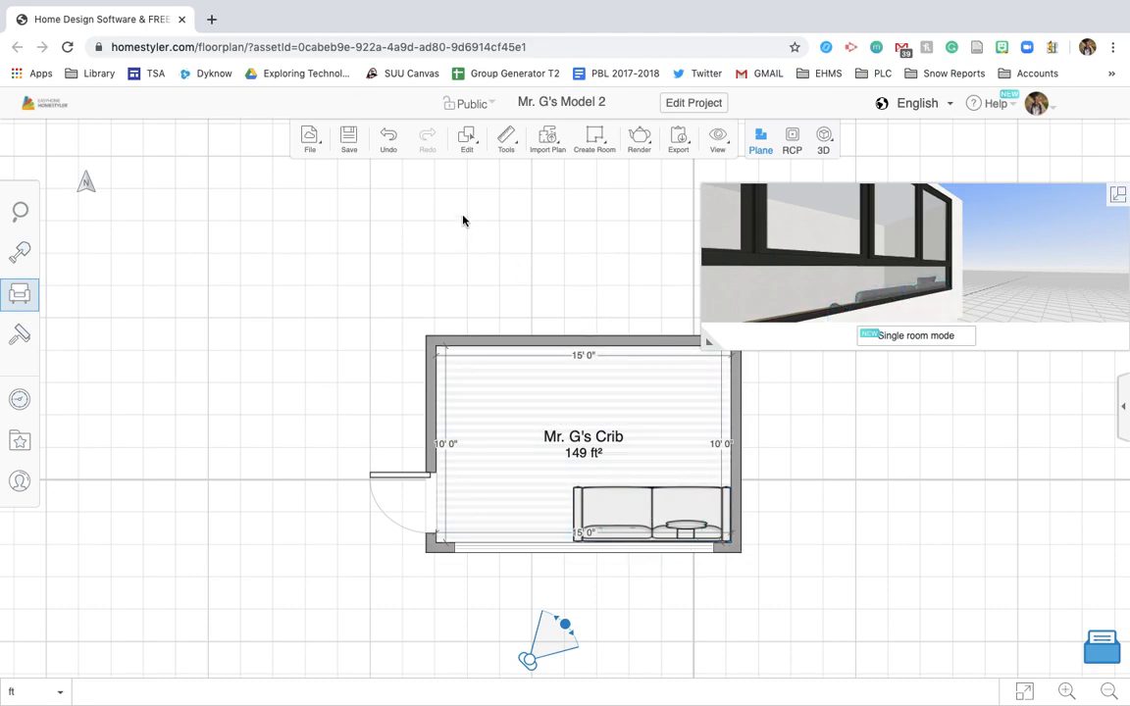
pyautogui.click(467, 143)
pyautogui.click(596, 145)
pyautogui.scroll(-2, 441, 300)
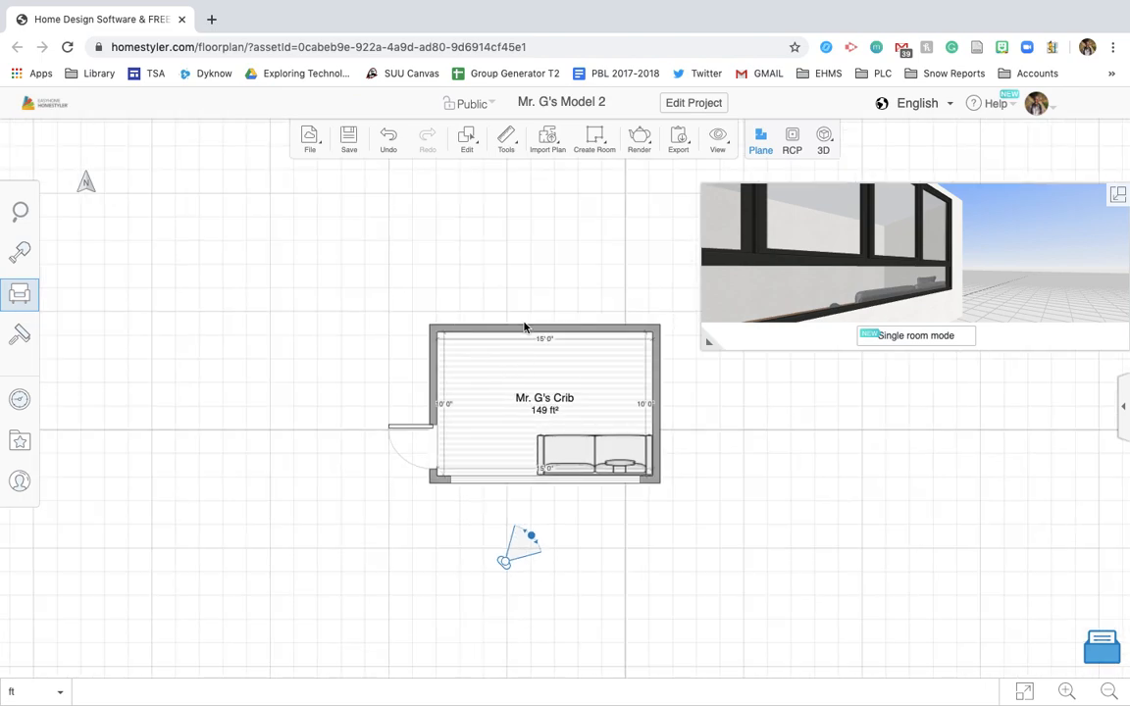
pyautogui.moveTo(547, 287); pyautogui.dragTo(474, 260)
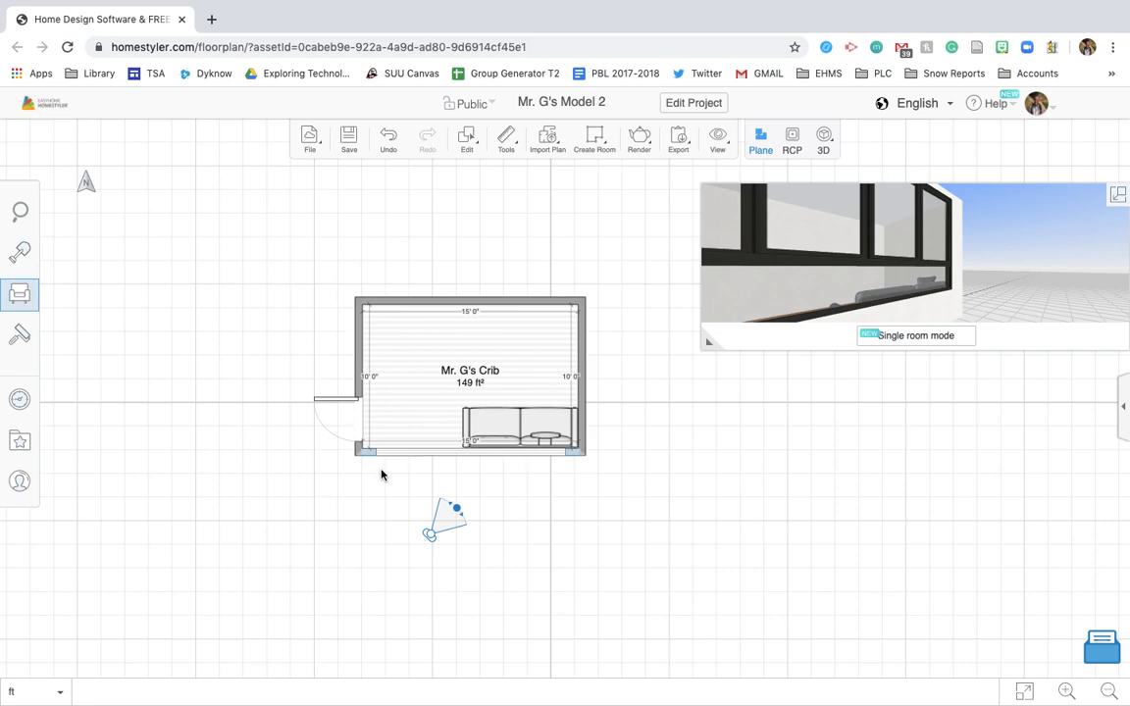
pyautogui.moveTo(526, 424); pyautogui.dragTo(524, 417)
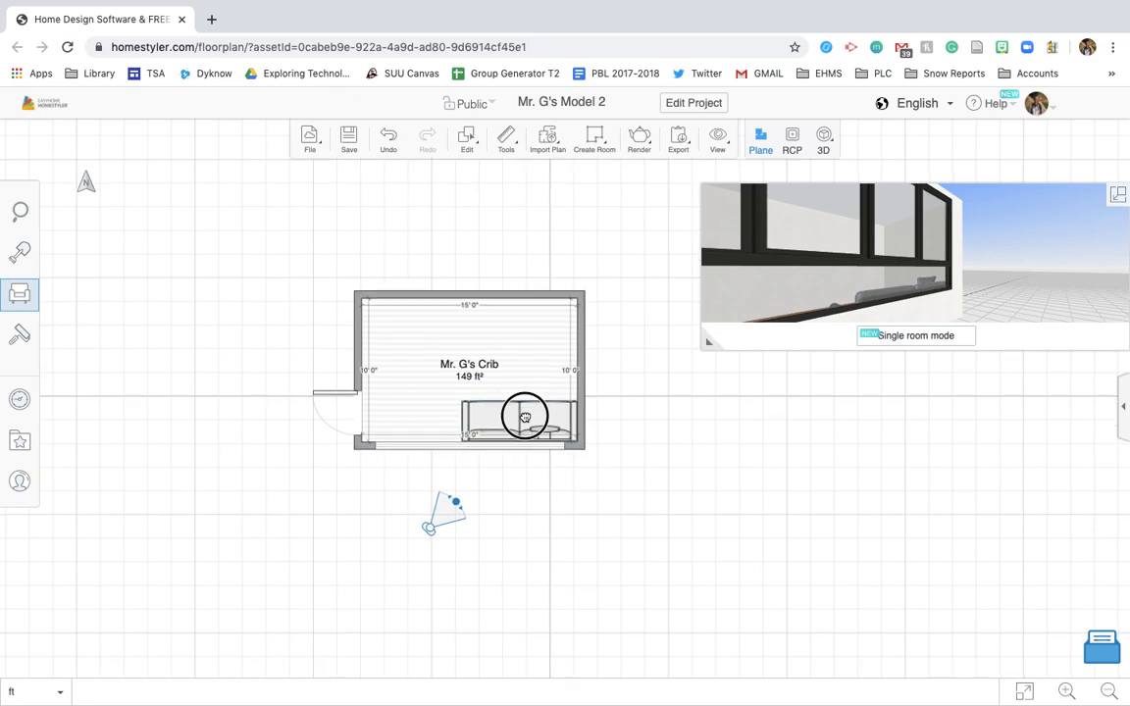
# Cover the house's exterior walls with a green grass material from the Others category, and move the plan's camera outside the southwest corner.
pyautogui.click(18, 335)
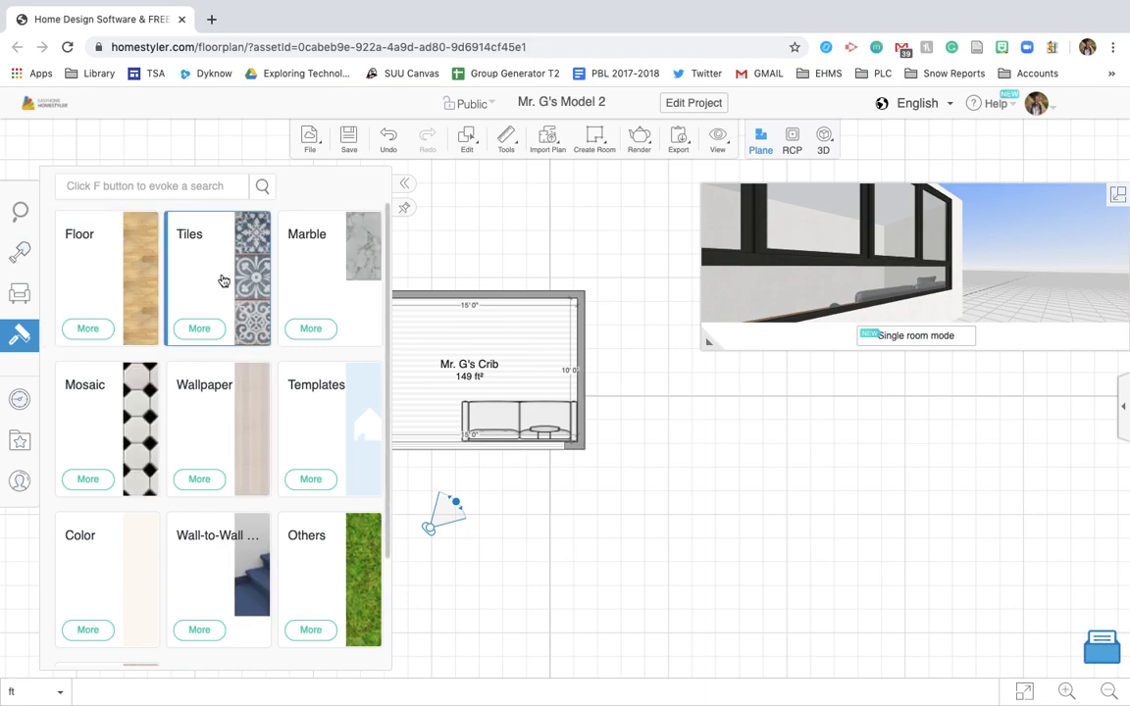
pyautogui.click(333, 588)
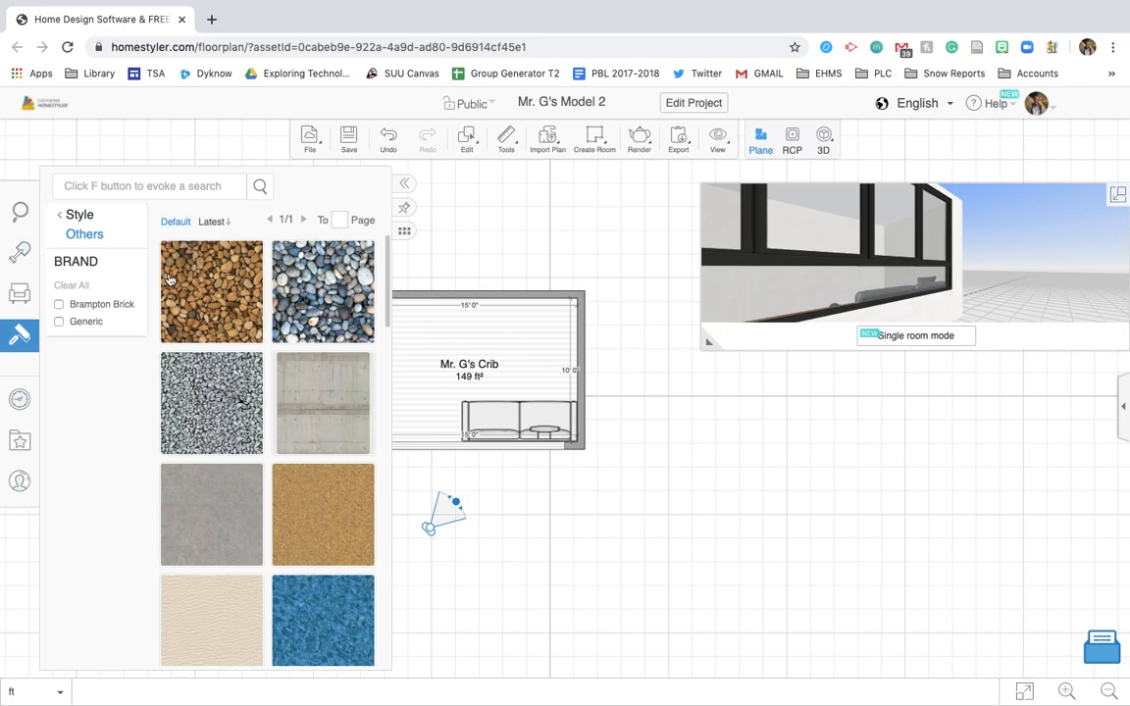
pyautogui.scroll(-10, 208, 432)
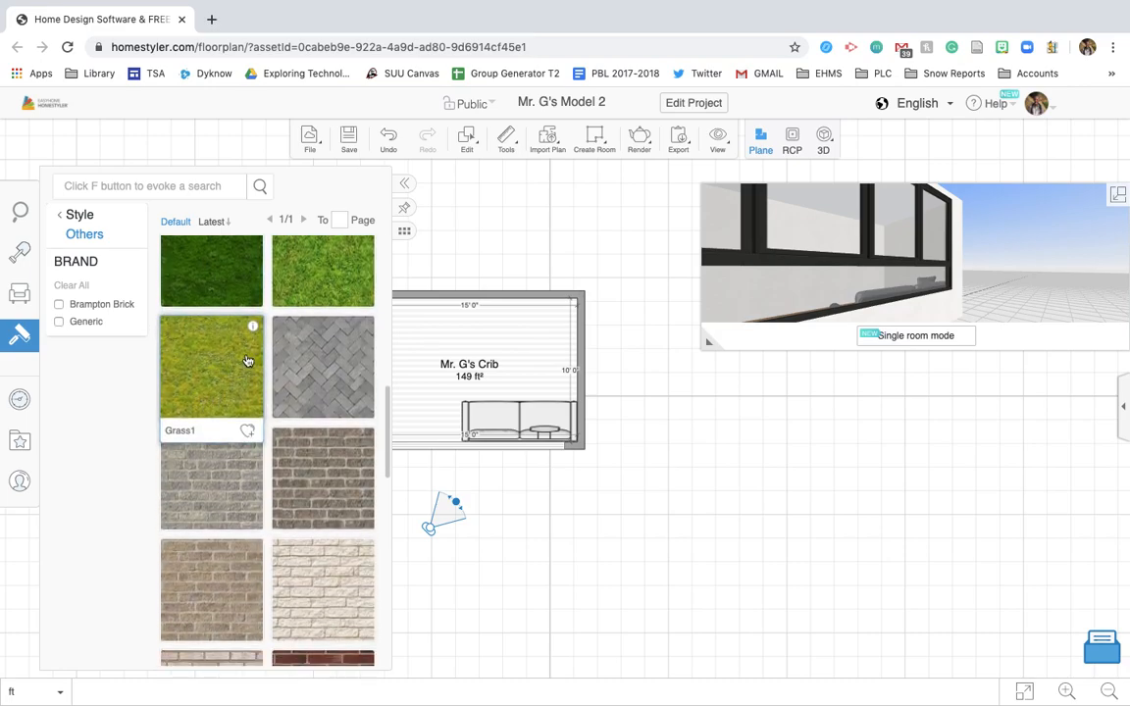
pyautogui.doubleClick(434, 499)
pyautogui.click(302, 470)
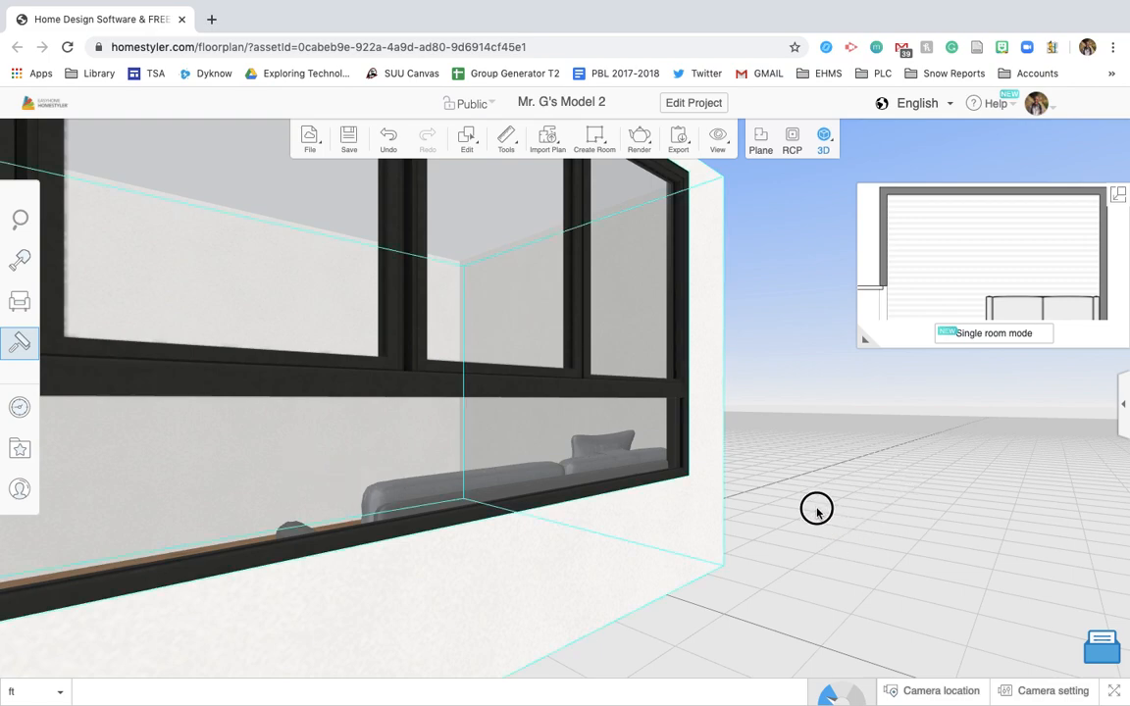
pyautogui.click(677, 551)
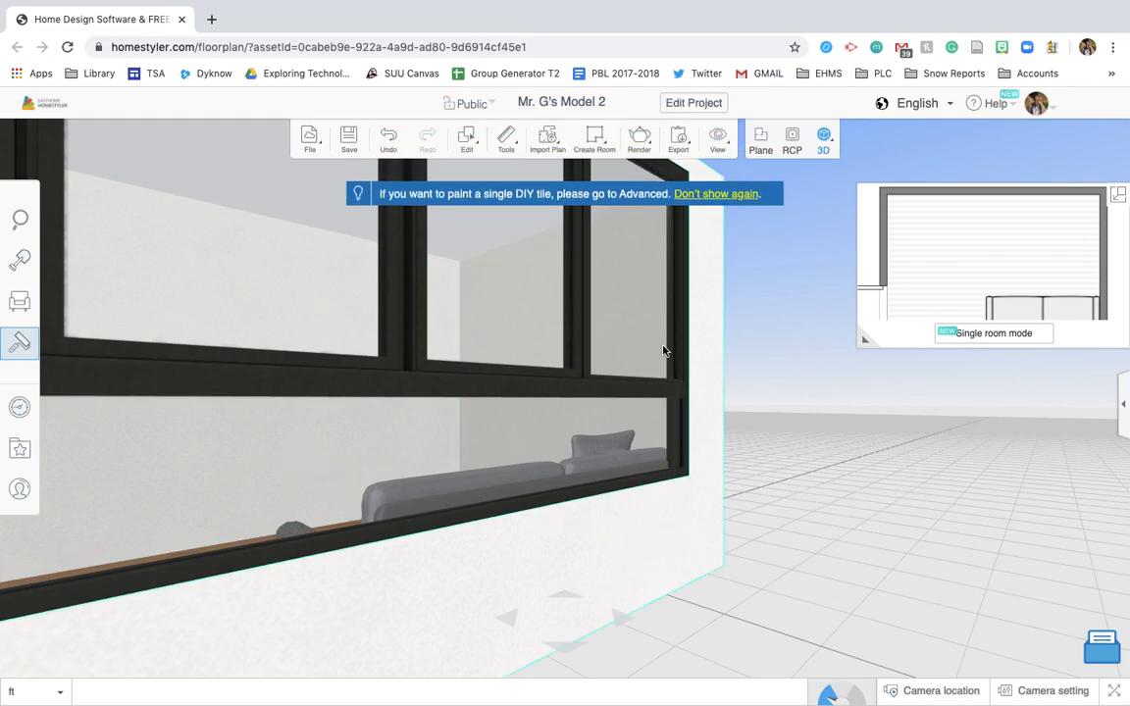
pyautogui.click(760, 143)
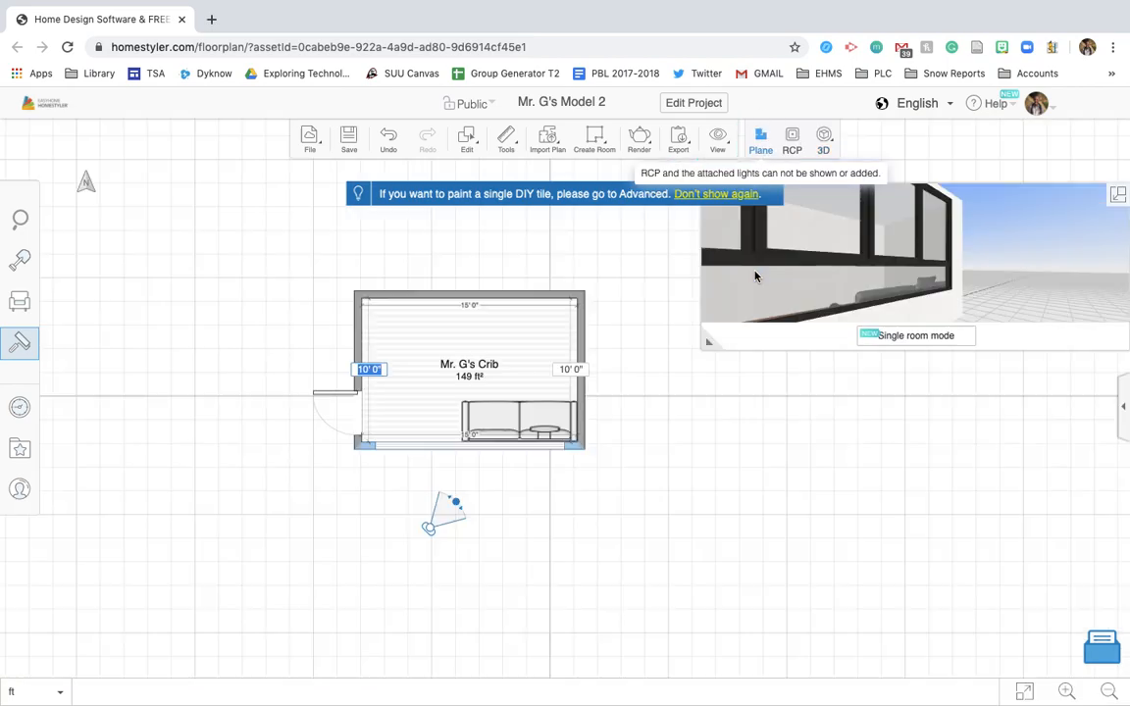
pyautogui.moveTo(424, 528)
pyautogui.mouseDown()
pyautogui.moveTo(373, 573)
pyautogui.moveTo(308, 578)
pyautogui.moveTo(291, 543)
pyautogui.moveTo(292, 508)
pyautogui.moveTo(242, 437)
pyautogui.moveTo(243, 516)
pyautogui.mouseUp()
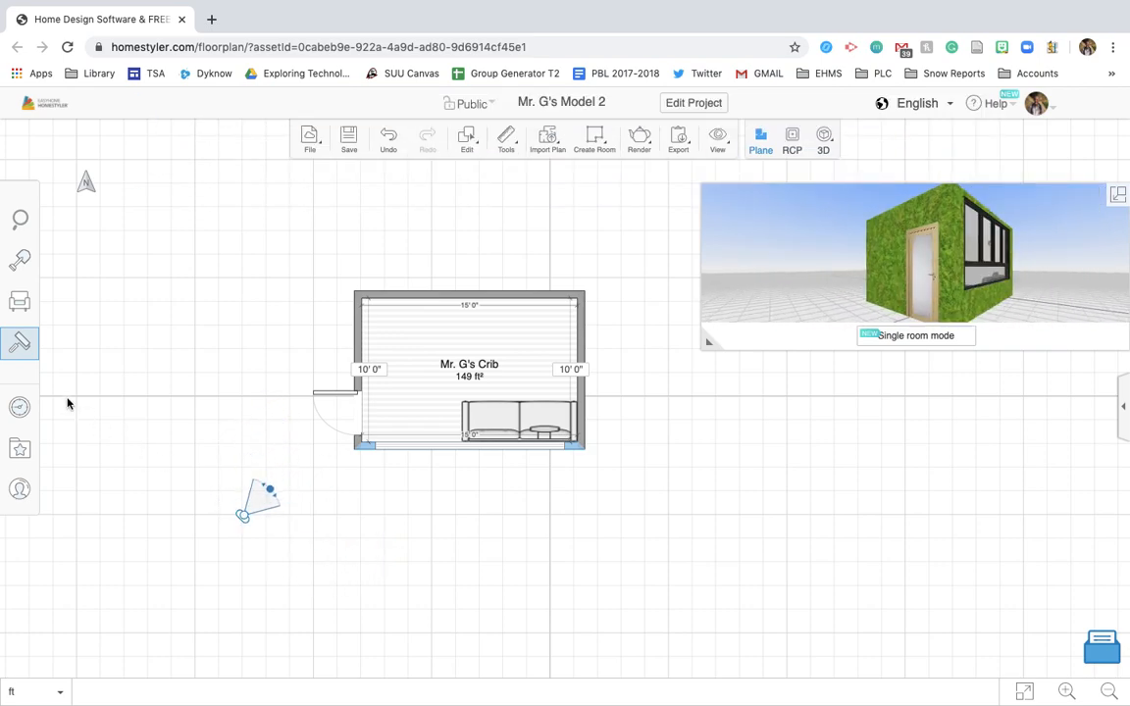
# Apply the light brown Crossroads brick material from the Others category to the exterior of the south window wall.
pyautogui.click(19, 341)
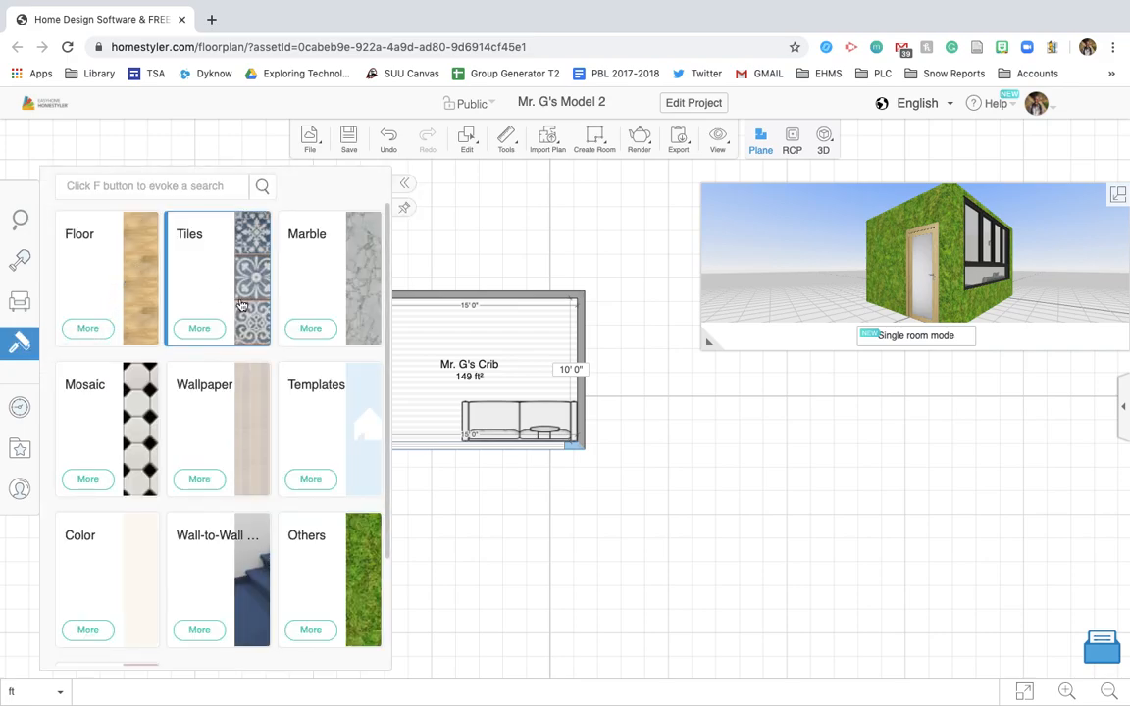
pyautogui.scroll(-1, 286, 447)
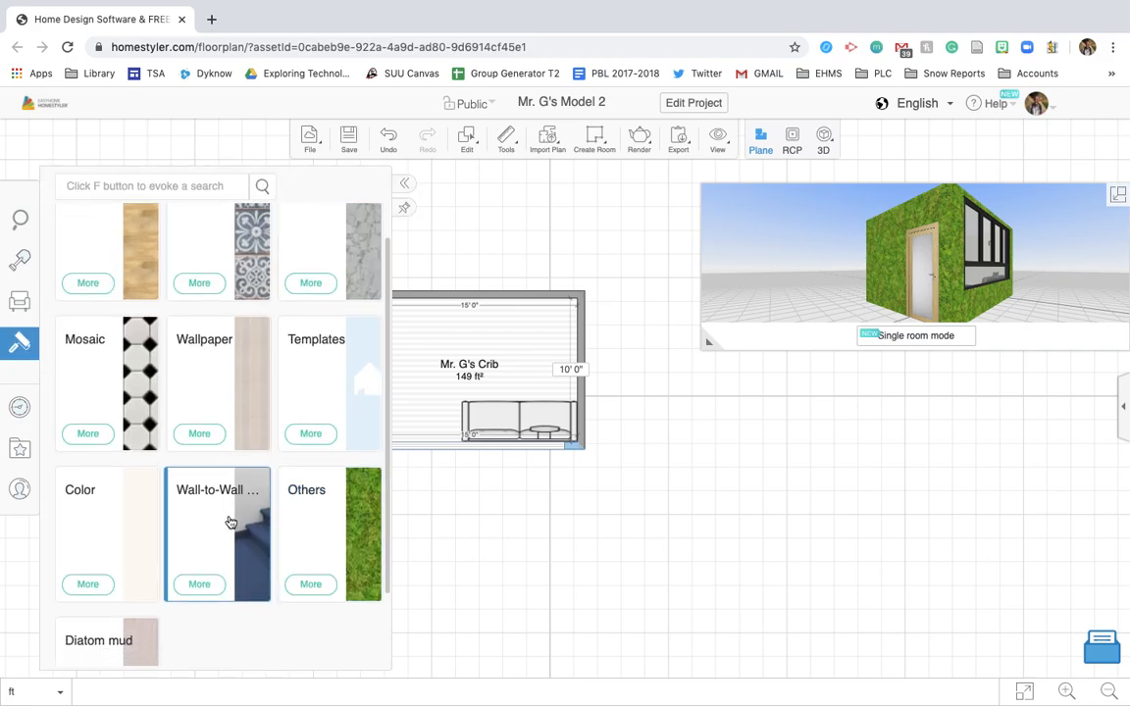
pyautogui.scroll(-2, 229, 522)
pyautogui.scroll(5, 164, 441)
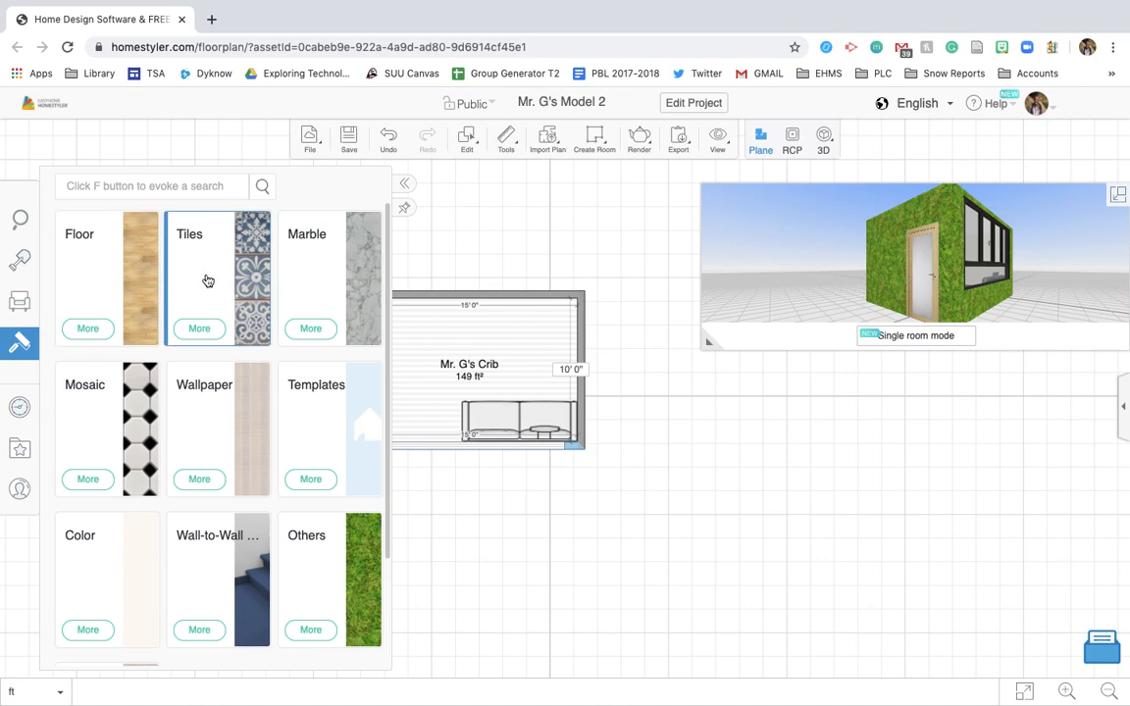
pyautogui.scroll(-1, 227, 496)
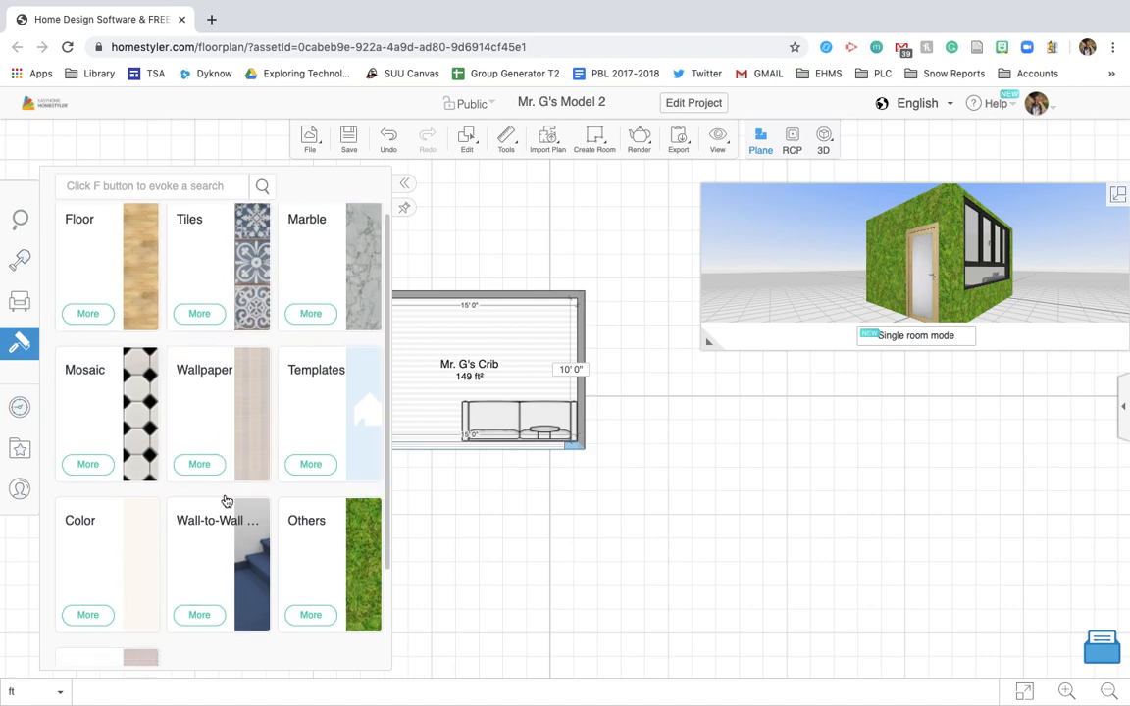
pyautogui.scroll(-2, 227, 501)
pyautogui.click(348, 497)
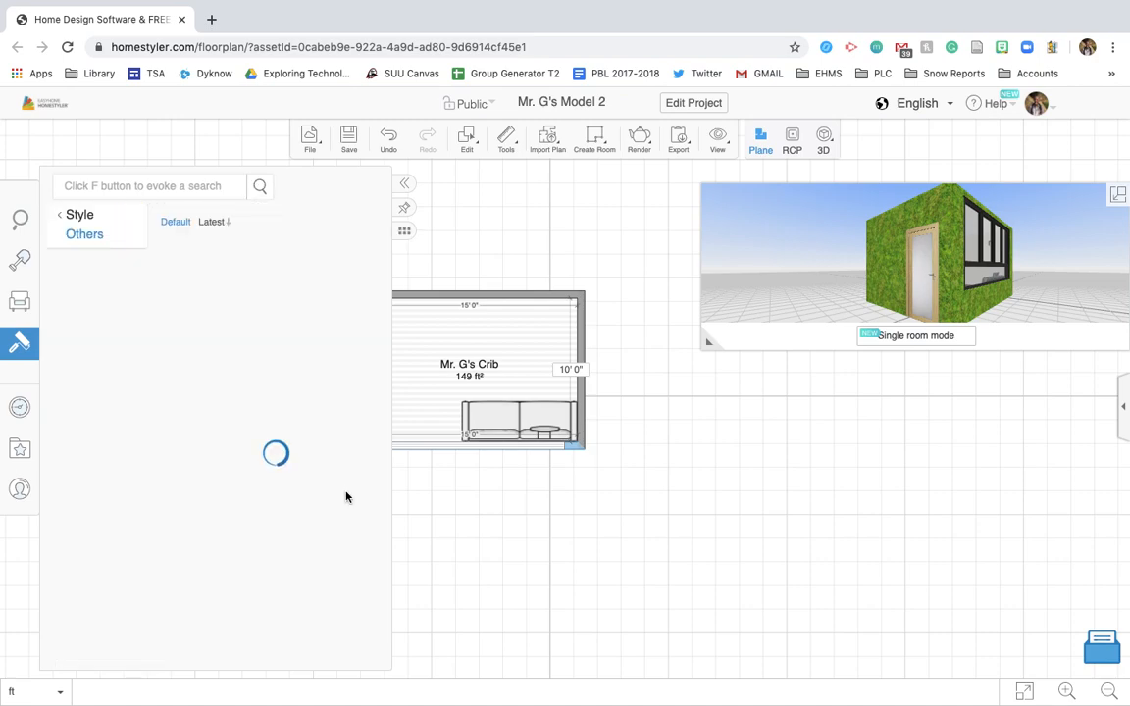
pyautogui.scroll(-10, 237, 373)
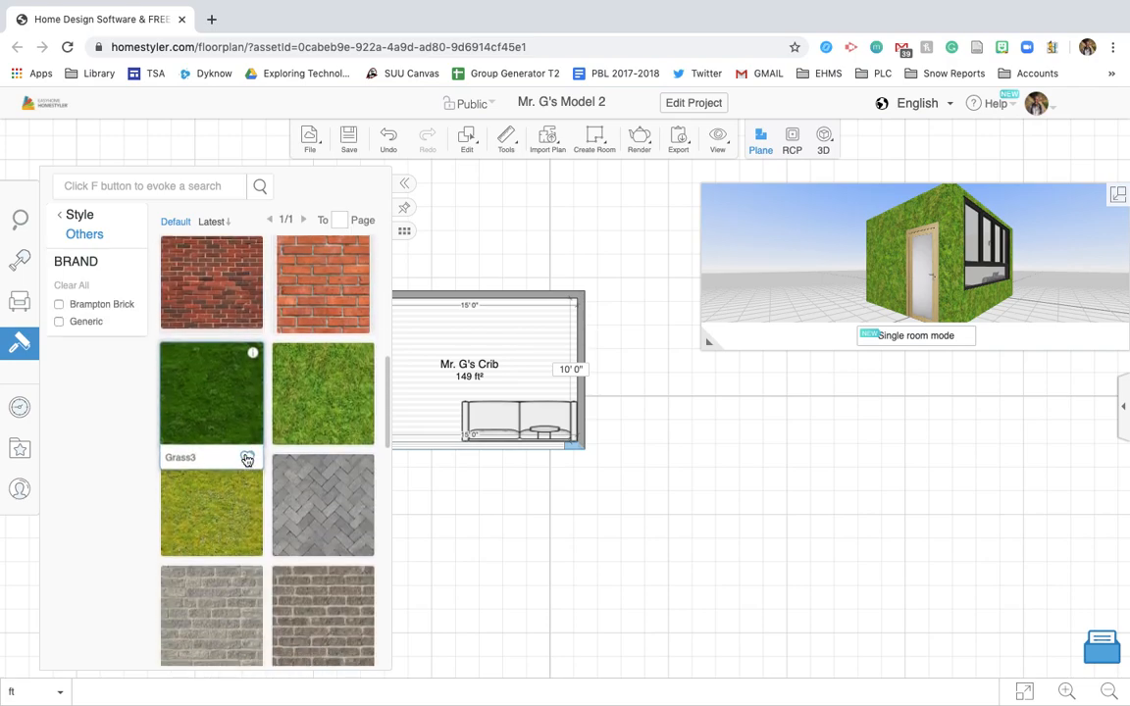
pyautogui.scroll(-6, 269, 453)
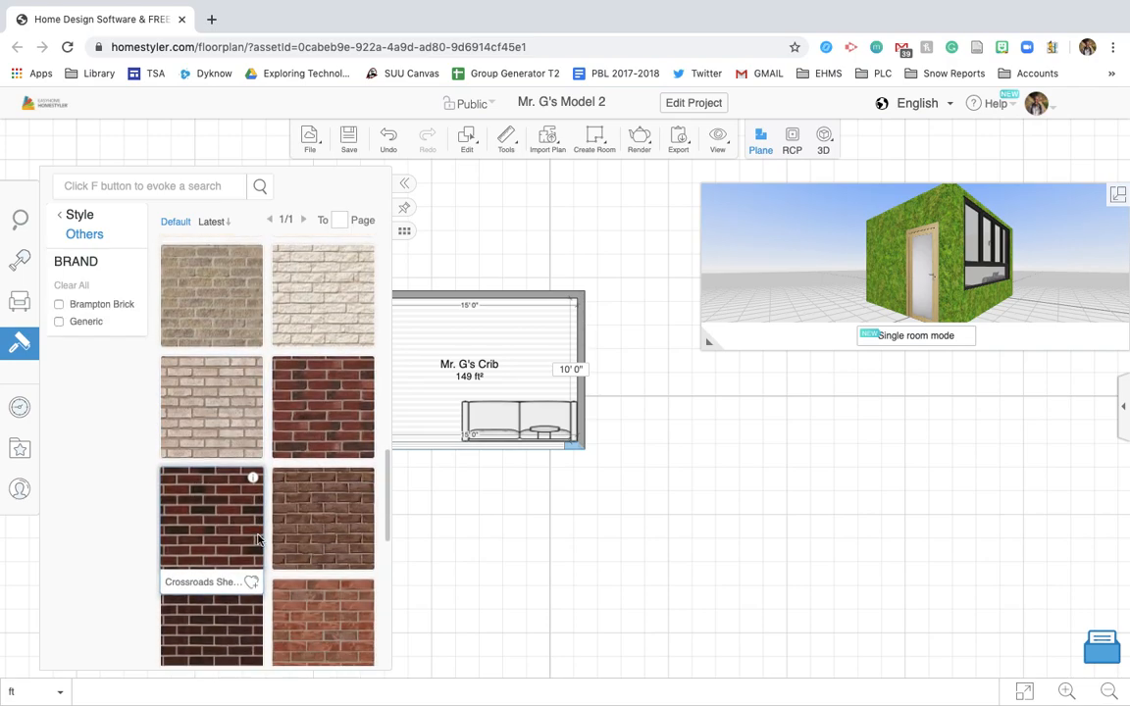
pyautogui.scroll(-2, 258, 540)
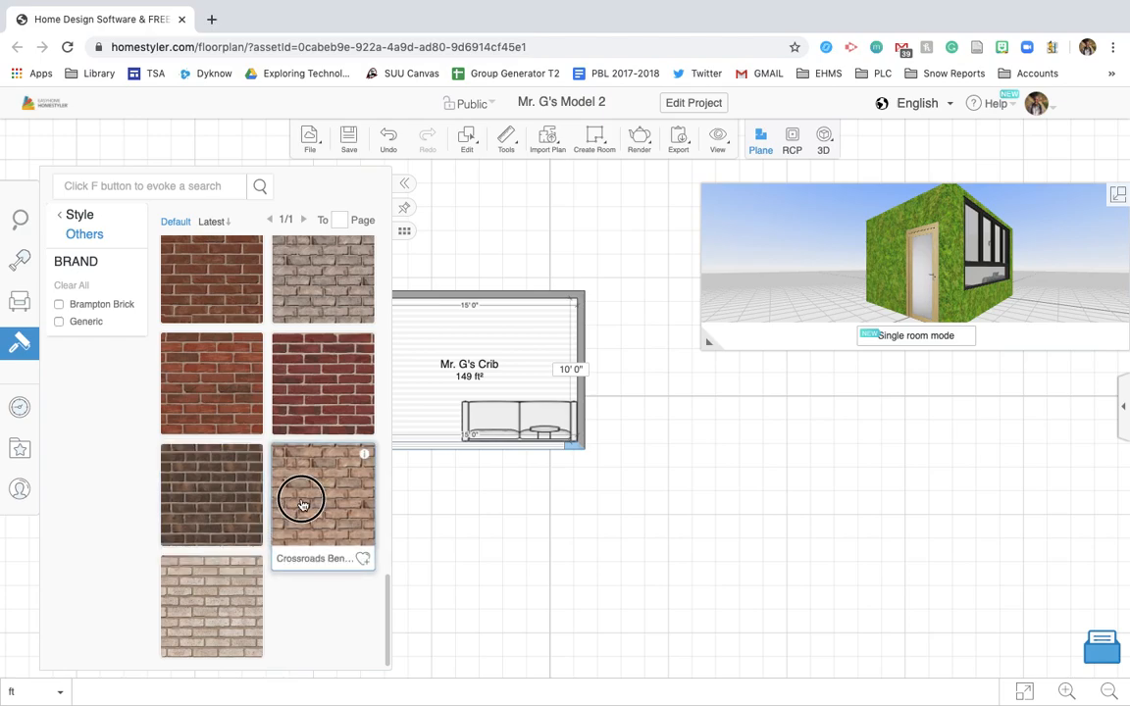
pyautogui.click(281, 457)
pyautogui.click(454, 449)
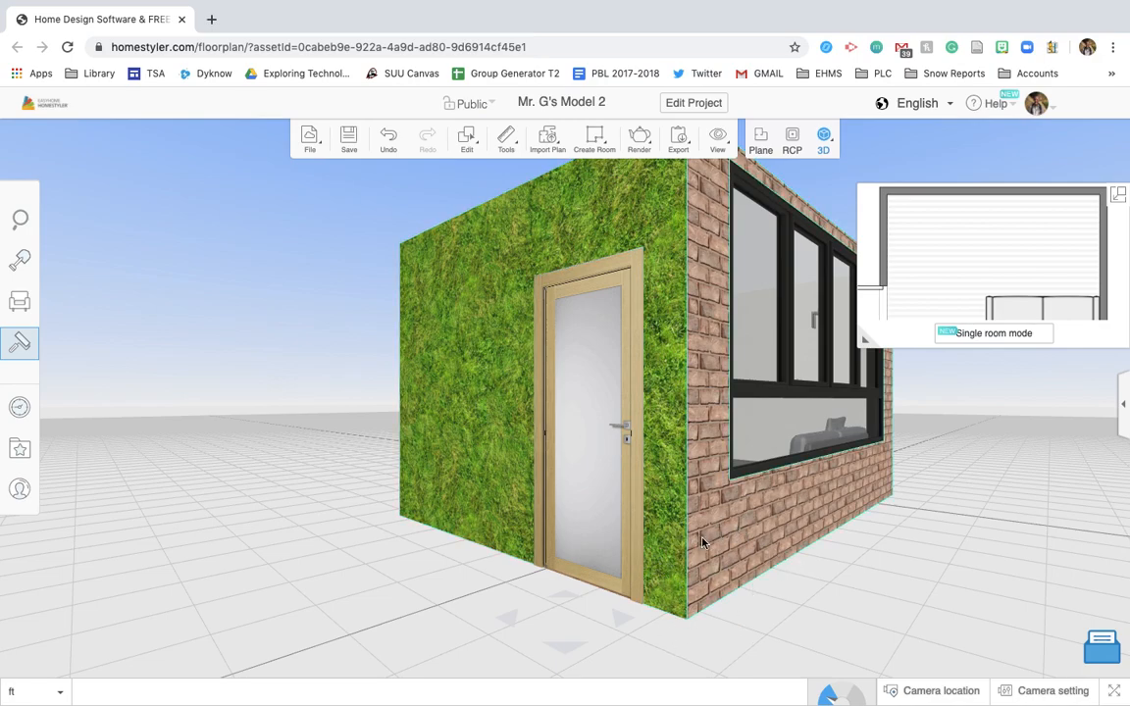
pyautogui.scroll(-3, 681, 537)
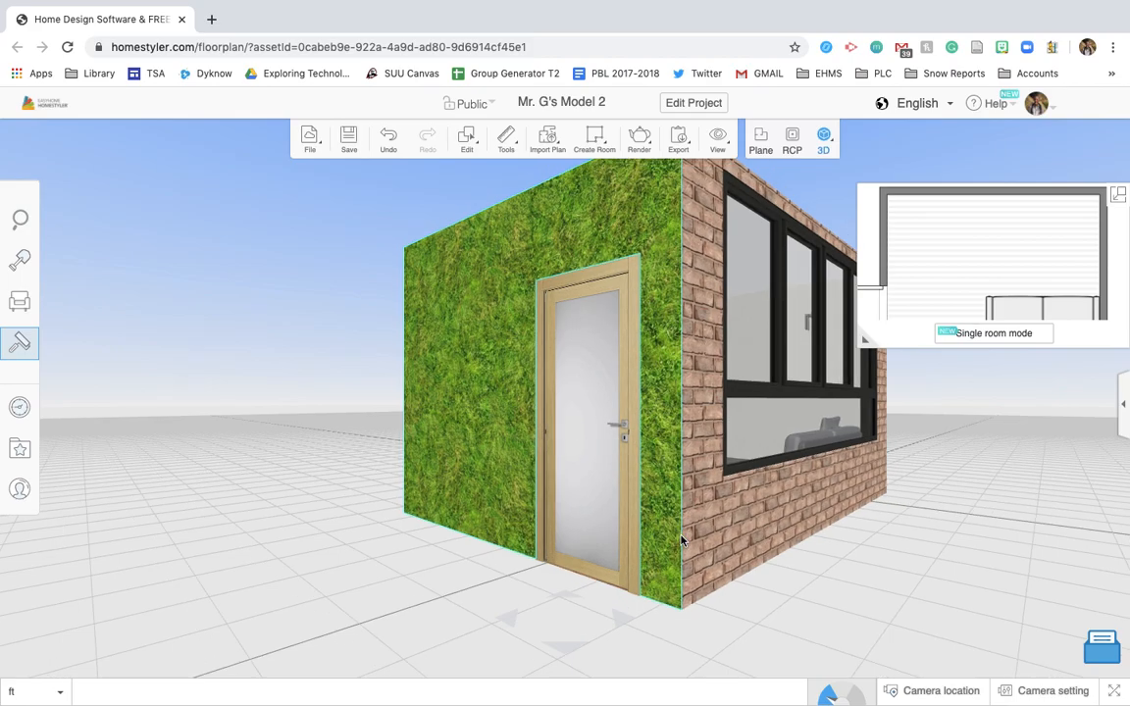
pyautogui.moveTo(788, 530); pyautogui.dragTo(747, 498)
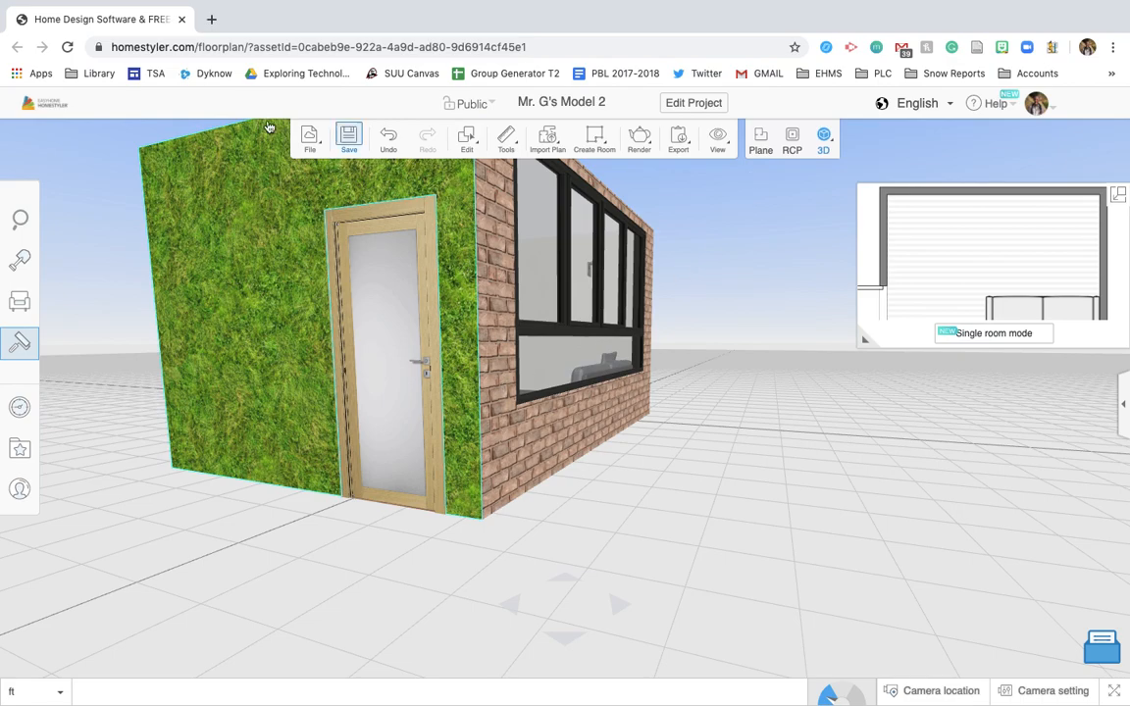
# Save the current design and open the design Mr. G's Model House from My Designs.
pyautogui.click(321, 139)
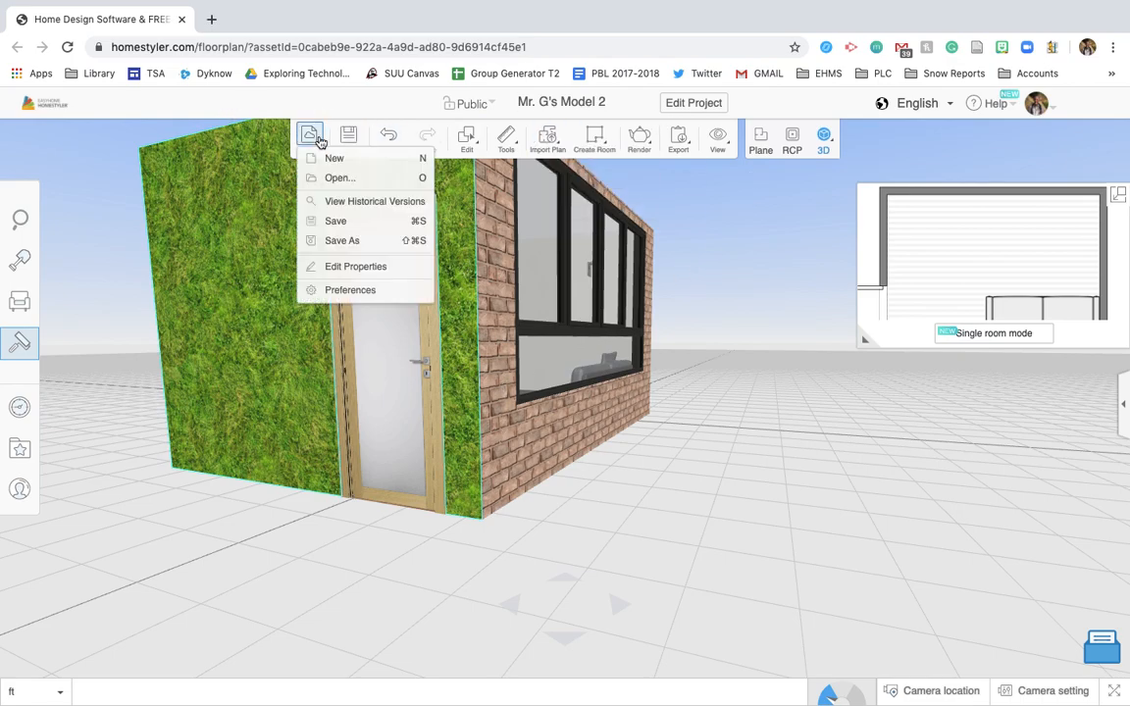
pyautogui.click(330, 180)
pyautogui.click(643, 442)
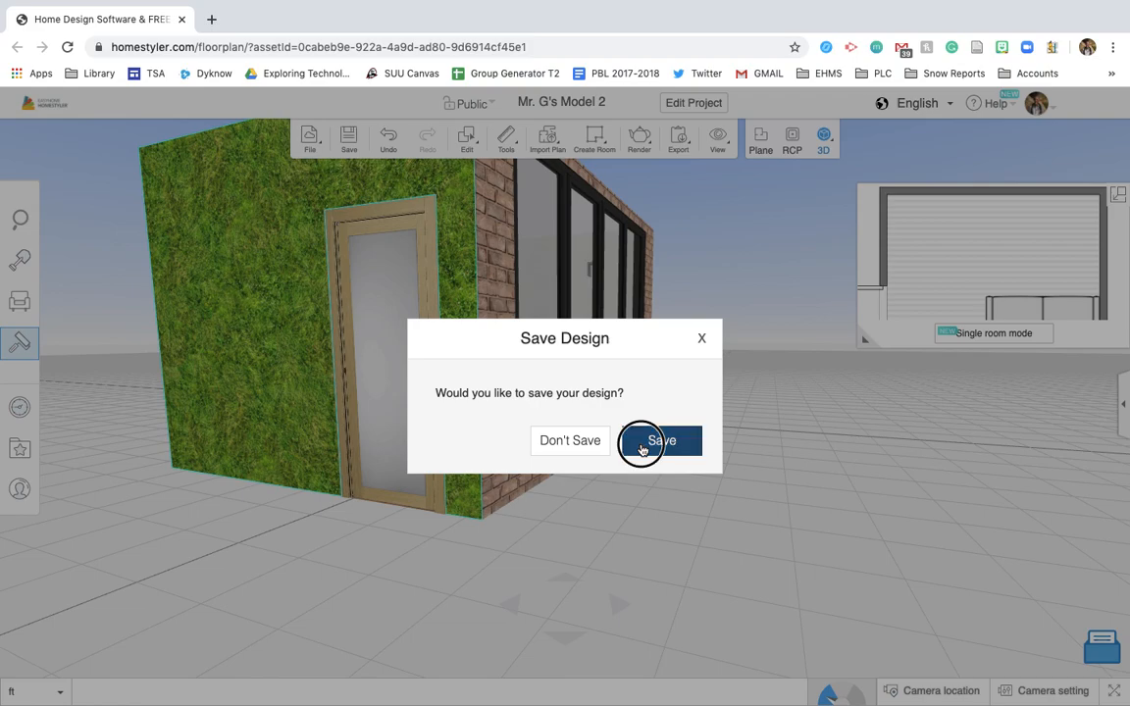
pyautogui.click(308, 142)
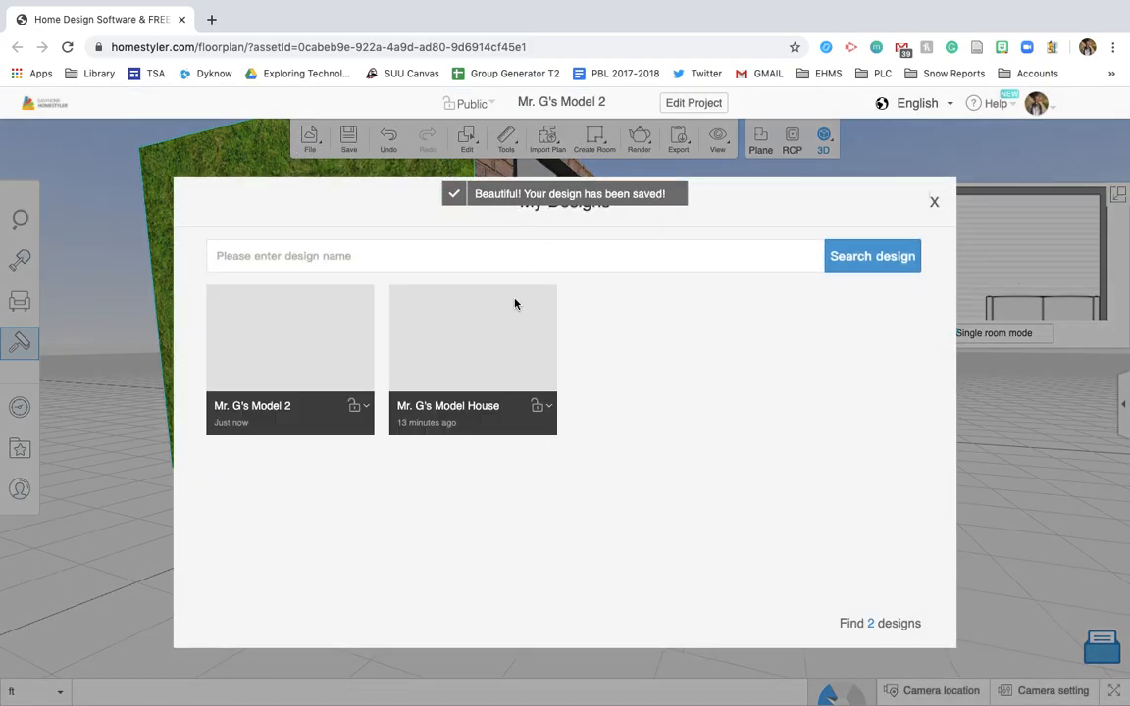
pyautogui.click(482, 408)
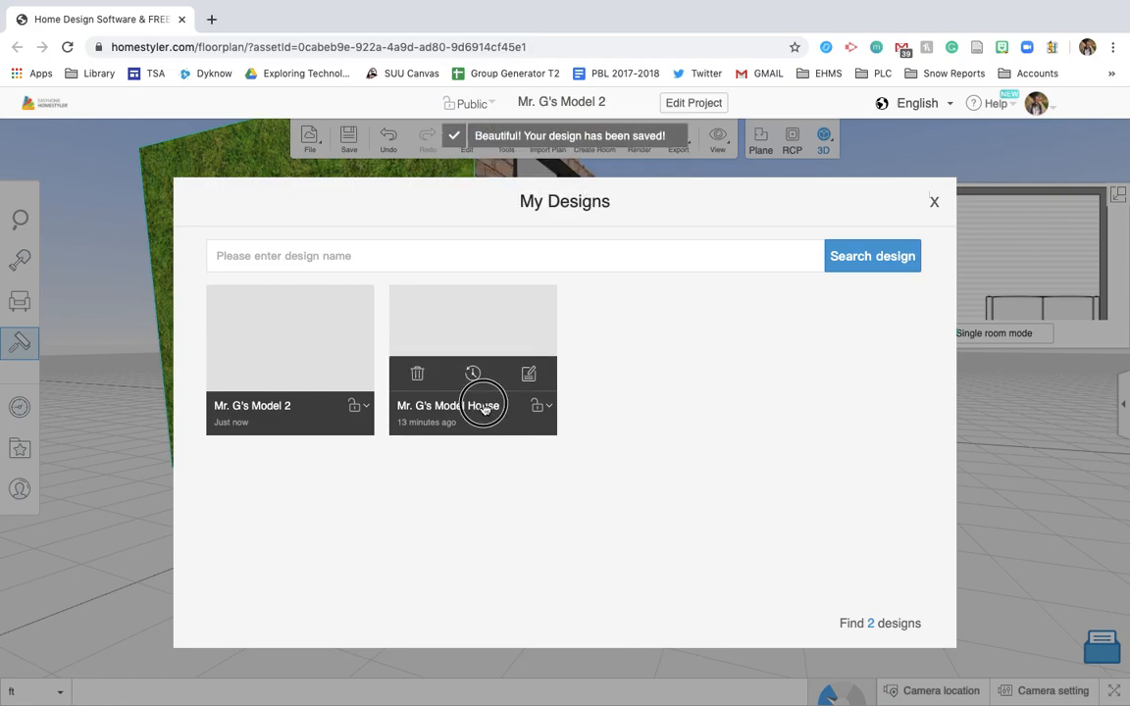
pyautogui.click(479, 335)
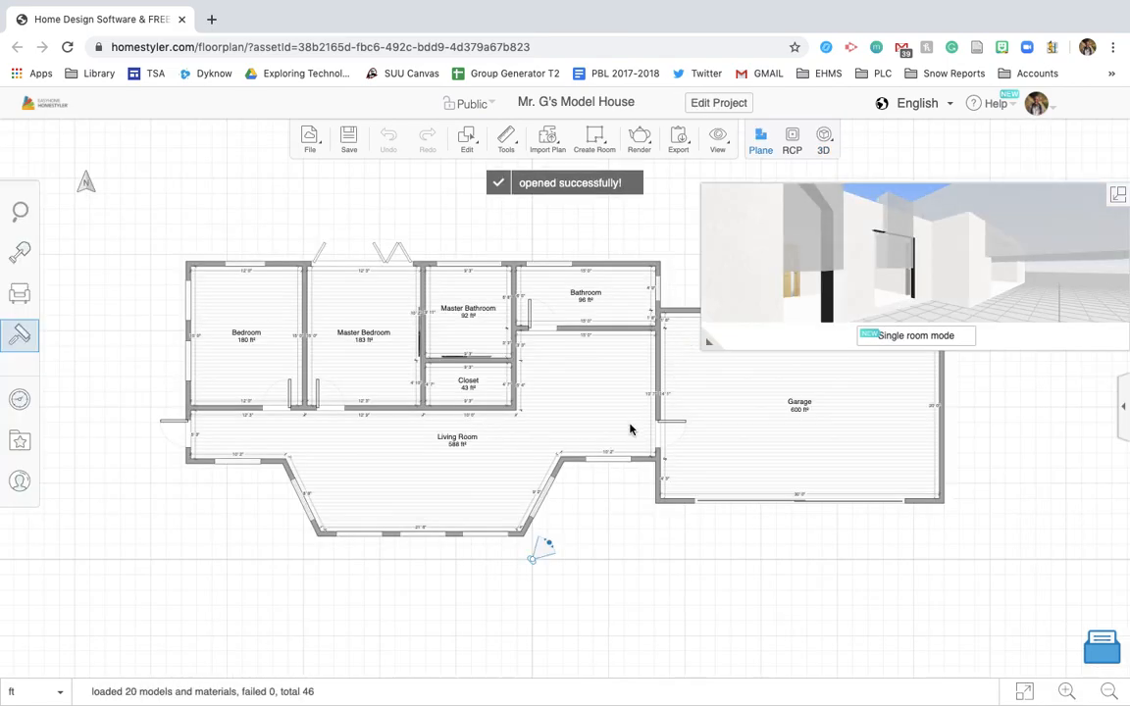
pyautogui.moveTo(606, 423); pyautogui.dragTo(551, 415)
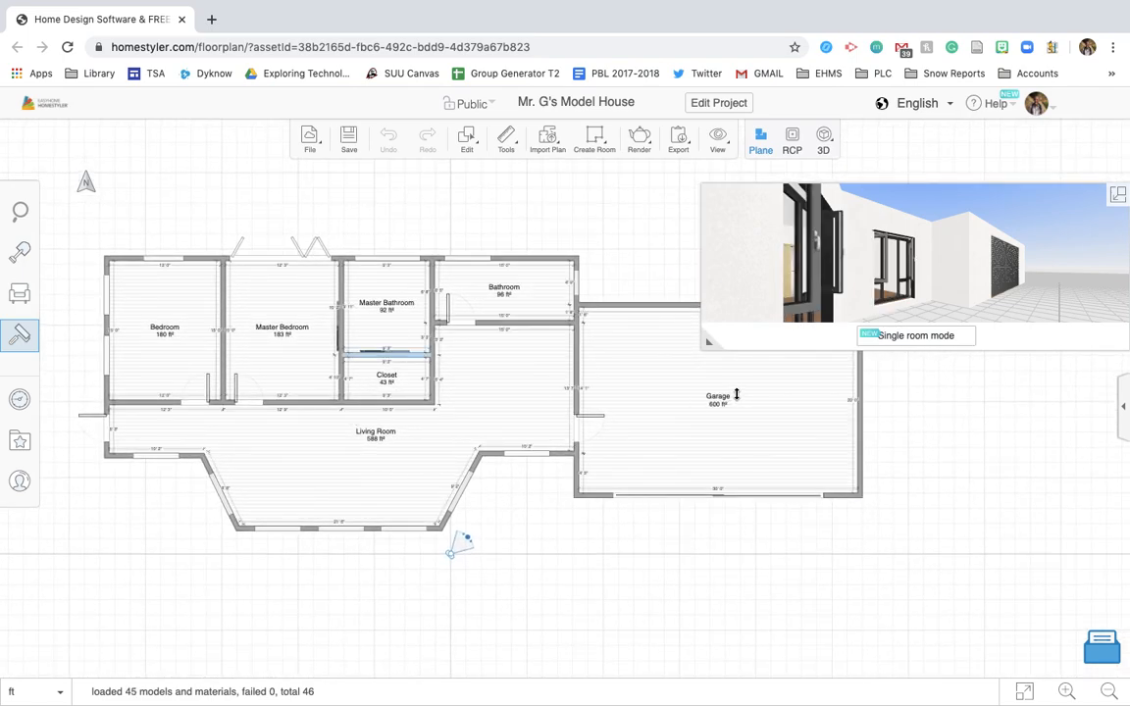